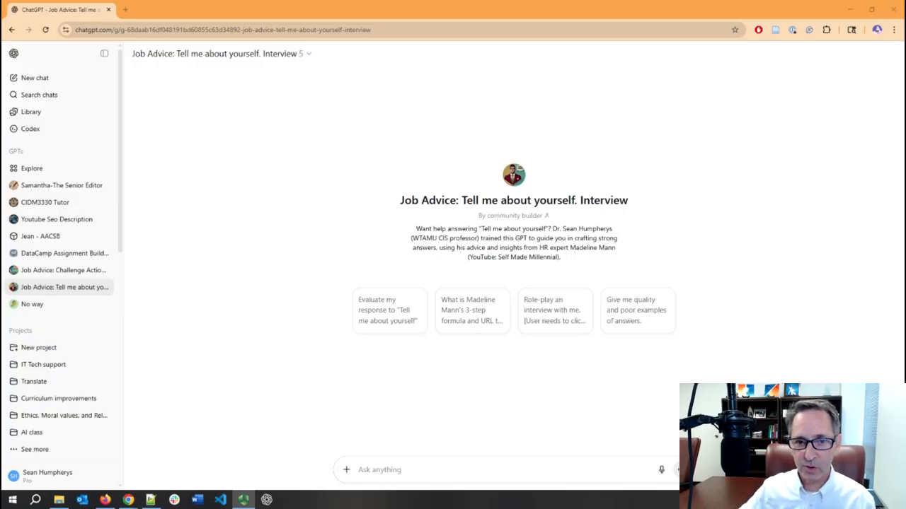
# Open the custom GPT "Job Advice: Challenge Action Results. Interviews."
pyautogui.click(67, 274)
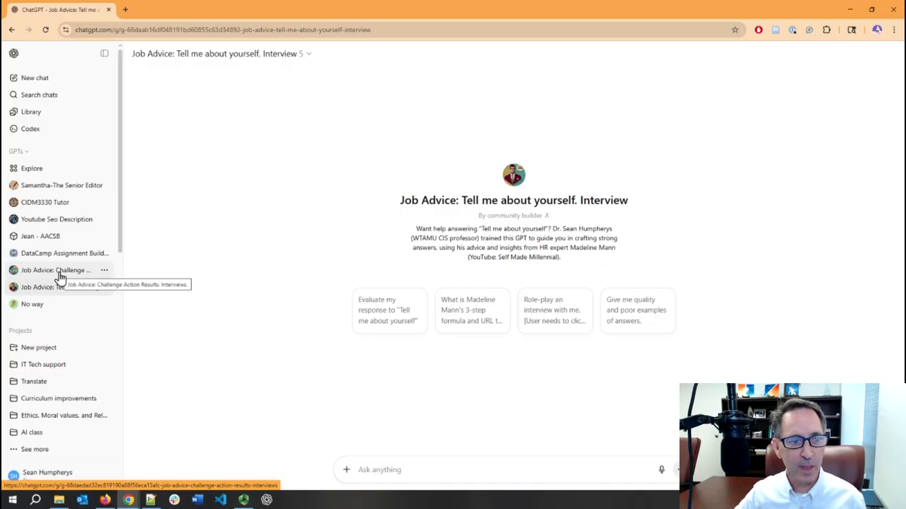
pyautogui.click(64, 272)
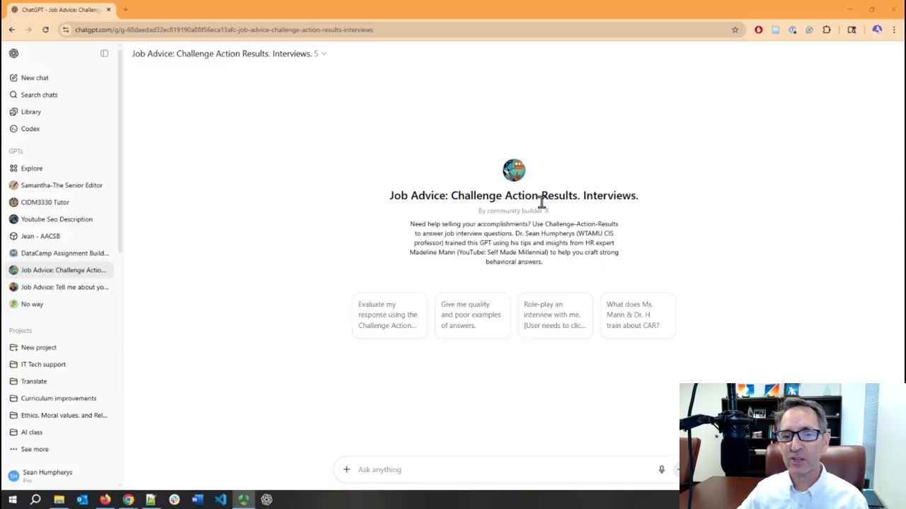
# Review the GPT's title and description, highlighting "Challenge Action Results" and the sources it was trained on
pyautogui.moveTo(576, 199); pyautogui.dragTo(450, 198)
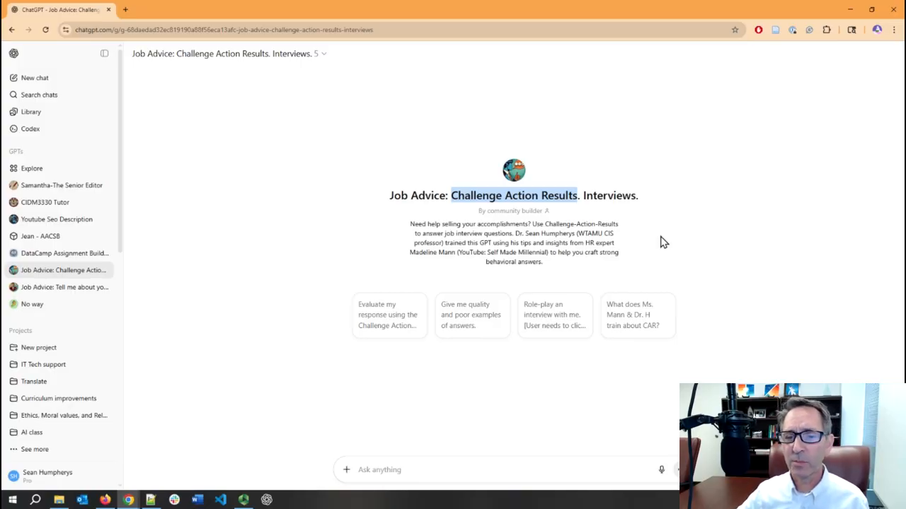
pyautogui.click(481, 198)
pyautogui.doubleClick(481, 197)
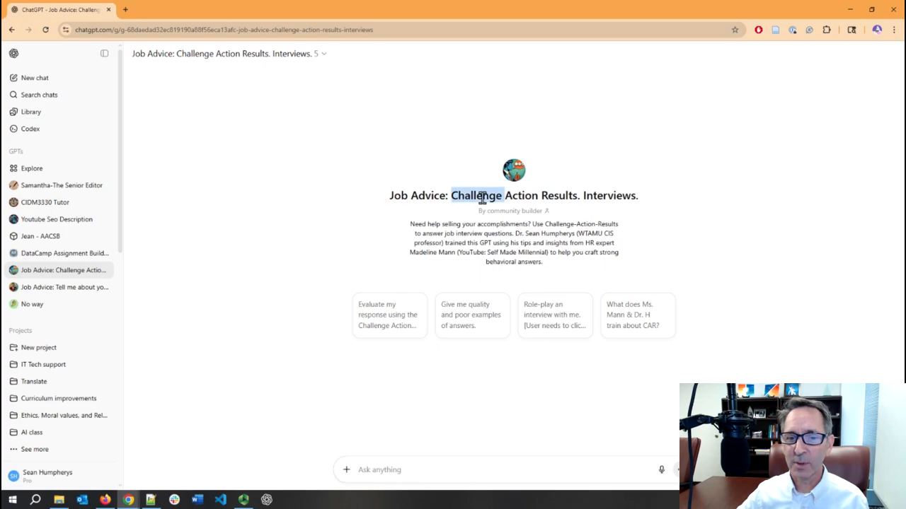
pyautogui.doubleClick(516, 197)
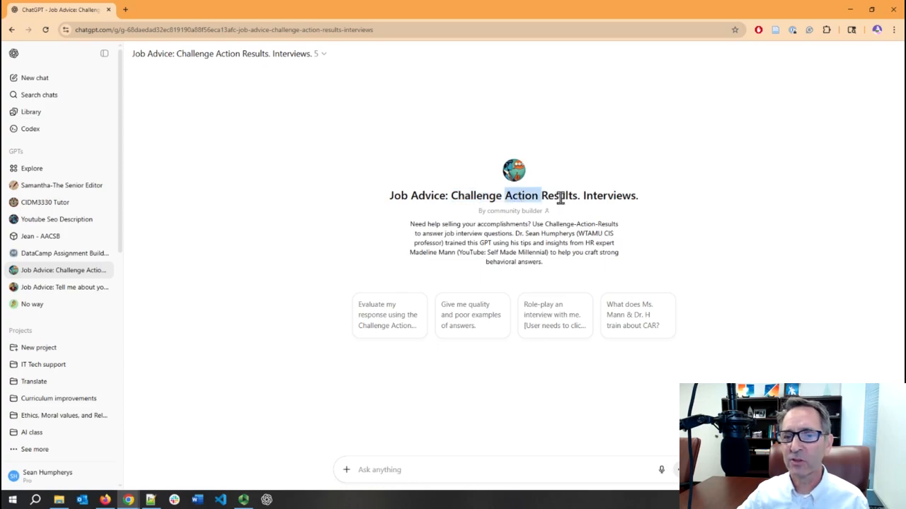
pyautogui.doubleClick(559, 197)
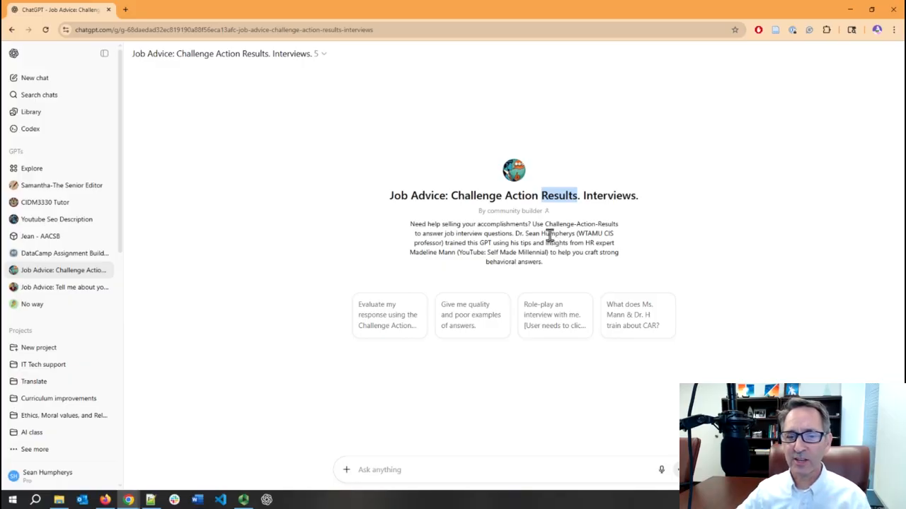
pyautogui.moveTo(453, 243); pyautogui.dragTo(493, 240)
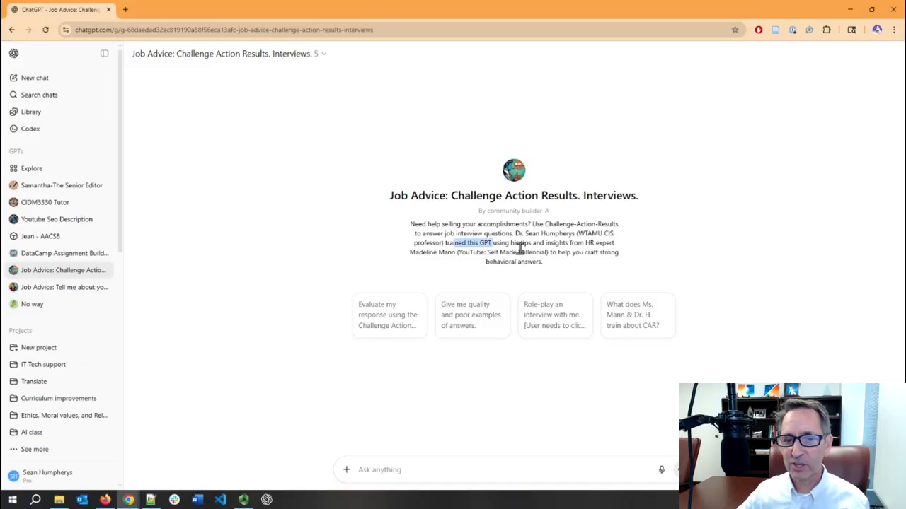
pyautogui.moveTo(568, 243); pyautogui.dragTo(613, 242)
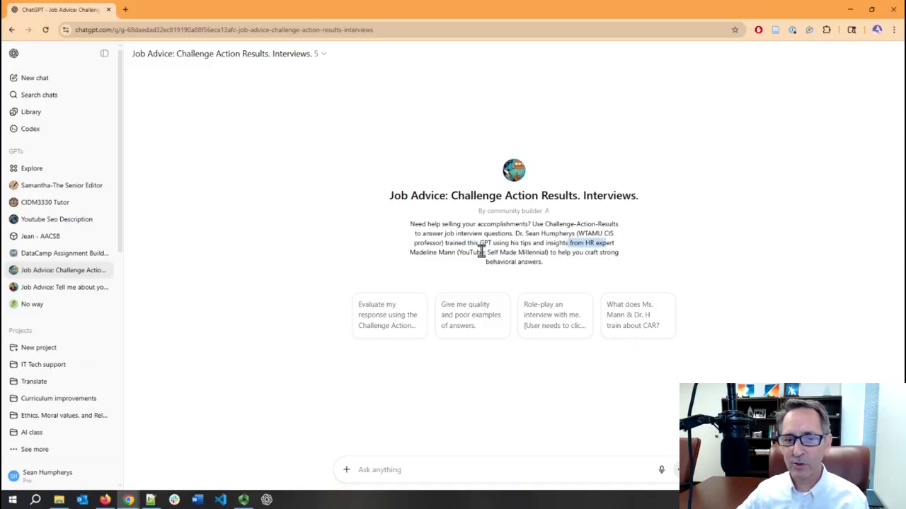
pyautogui.moveTo(486, 253); pyautogui.dragTo(610, 242)
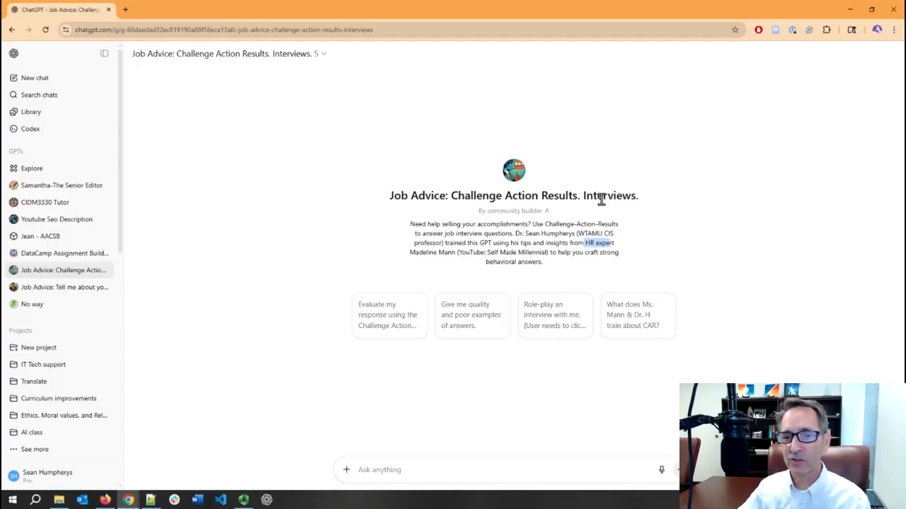
pyautogui.moveTo(583, 197); pyautogui.dragTo(453, 199)
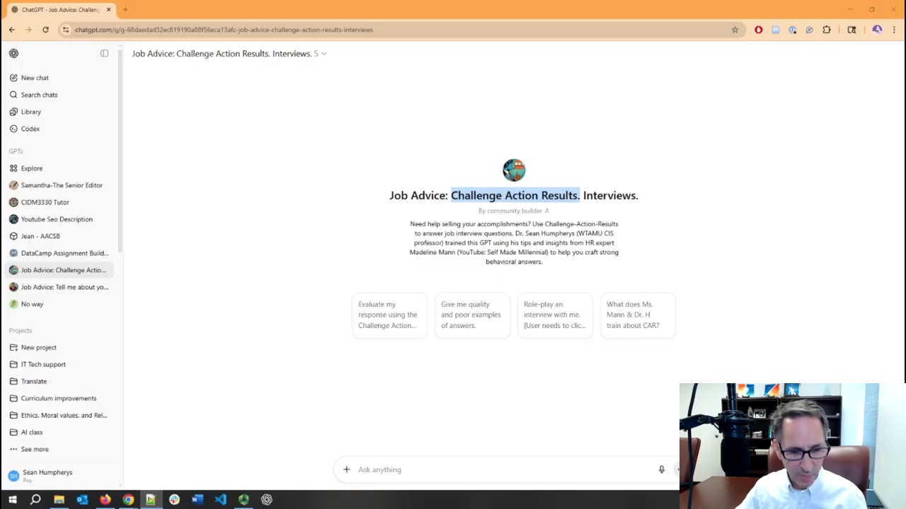
# Submit the sample interview answer that starts "One time in school I had a group project and it was really stressful" for evaluation
pyautogui.click(375, 469)
pyautogui.write('"One time in school I had a group project and it was really stressful. We had to build a website but my group members weren\'t very good at communicating, so I ended up doing a lot of the work. I mostly just did what I could, like coding some of the pages and trying to make it look nice. In the end, we turned it in and got a decent grade, so it was fine. I learned that group projects are hard and that I should probably work with people who are more responsible."')
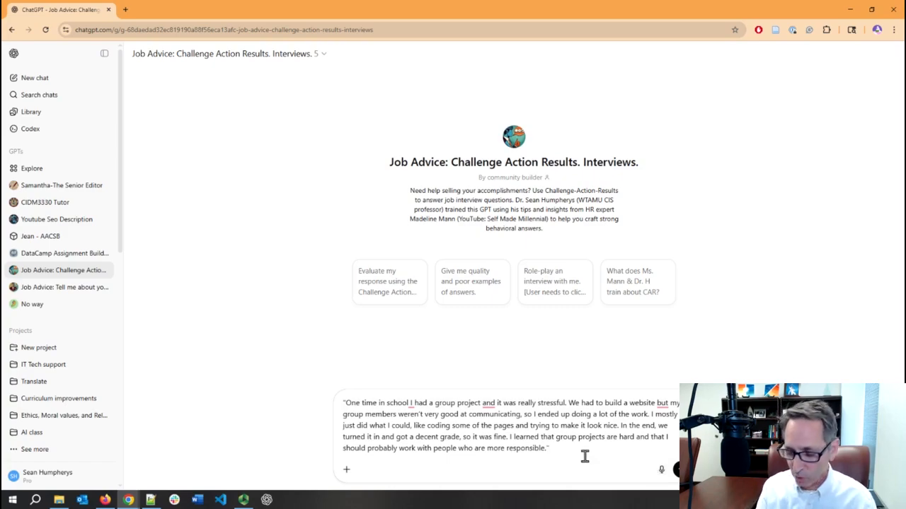
pyautogui.press('Return')
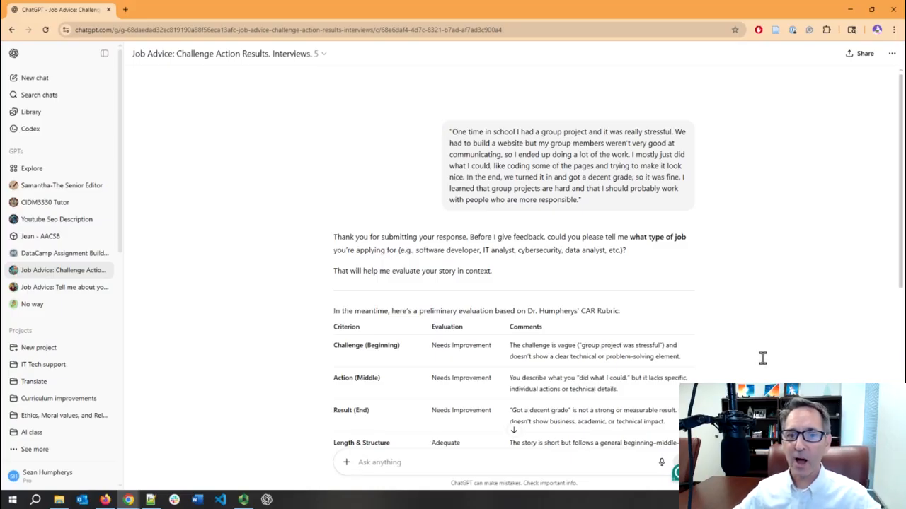
# Read the GPT's question about job type and its CAR rubric table of criteria, evaluations and comments
pyautogui.scroll(-1, 744, 365)
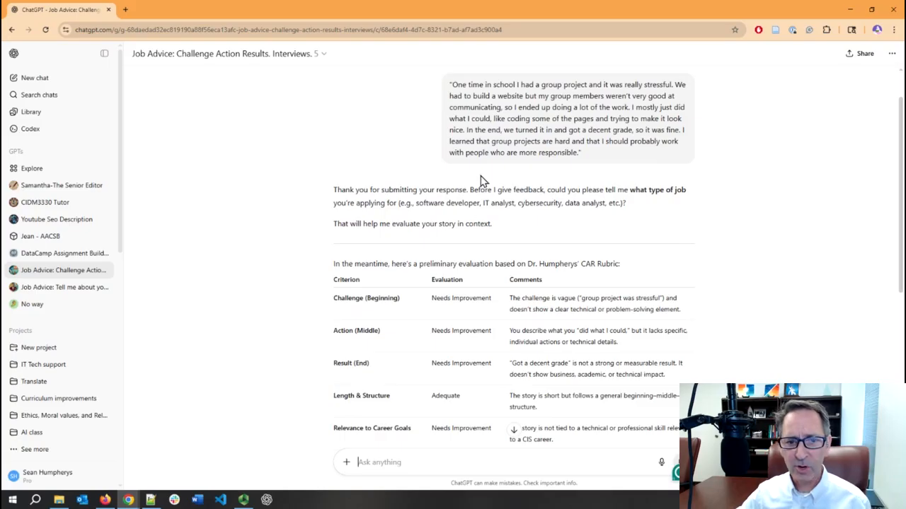
pyautogui.moveTo(555, 189)
pyautogui.mouseDown()
pyautogui.moveTo(569, 202)
pyautogui.moveTo(560, 203)
pyautogui.mouseUp()
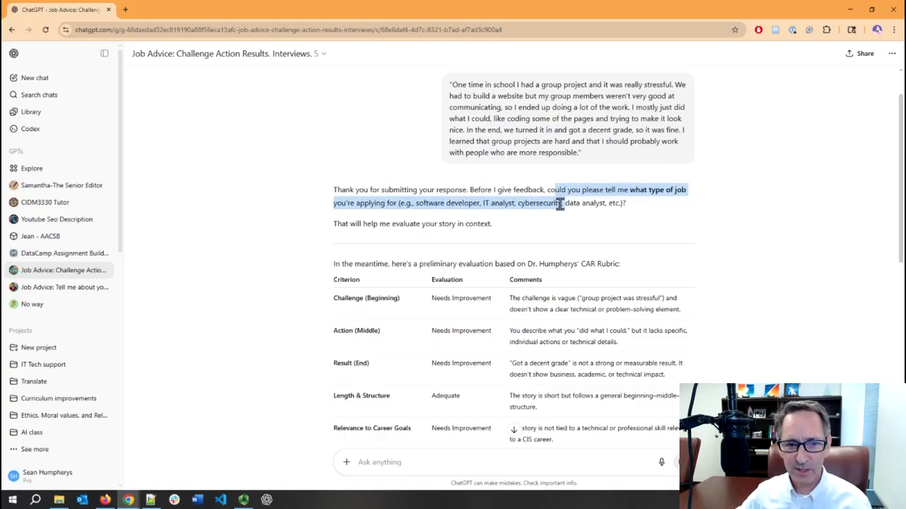
pyautogui.scroll(-2, 481, 239)
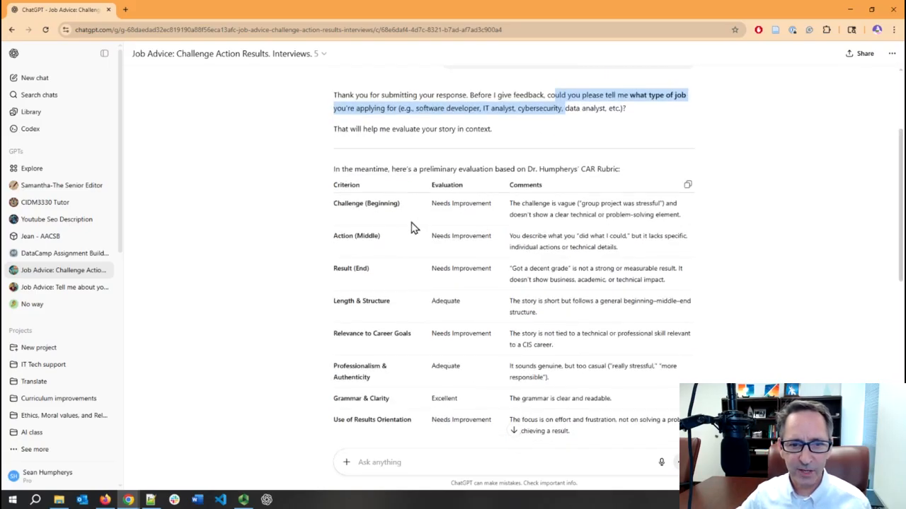
pyautogui.scroll(-1, 413, 228)
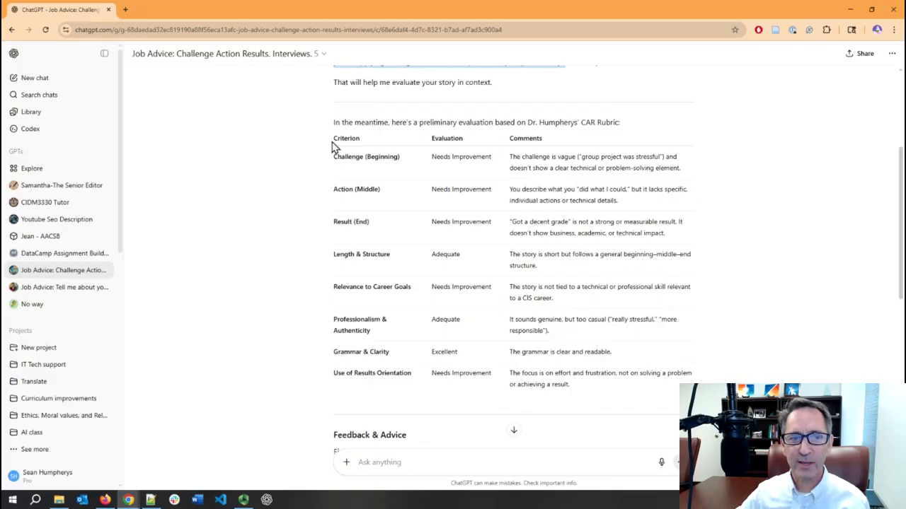
pyautogui.moveTo(334, 144); pyautogui.dragTo(382, 188)
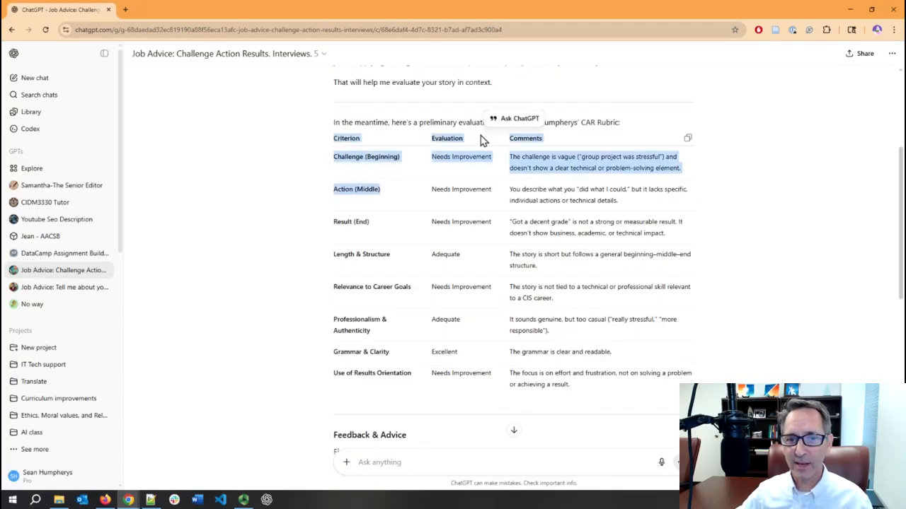
pyautogui.click(583, 121)
pyautogui.moveTo(527, 123); pyautogui.dragTo(622, 129)
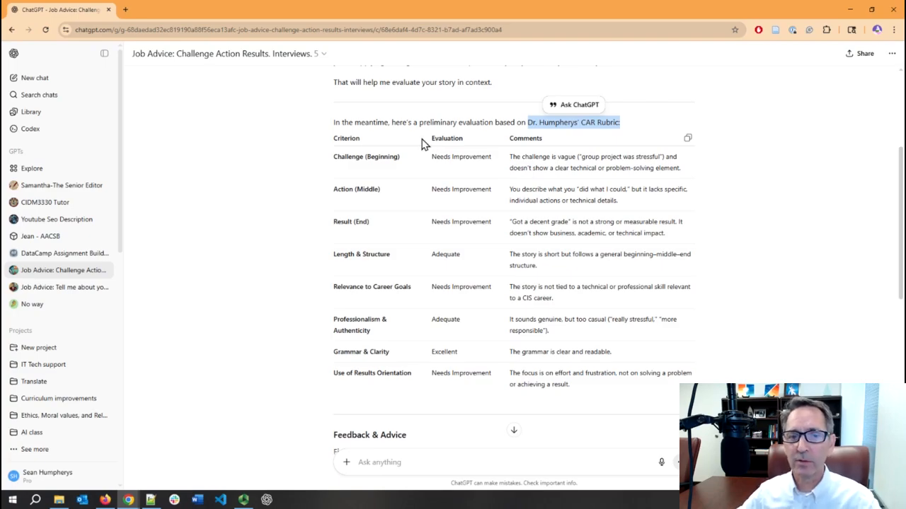
pyautogui.moveTo(337, 140); pyautogui.dragTo(579, 388)
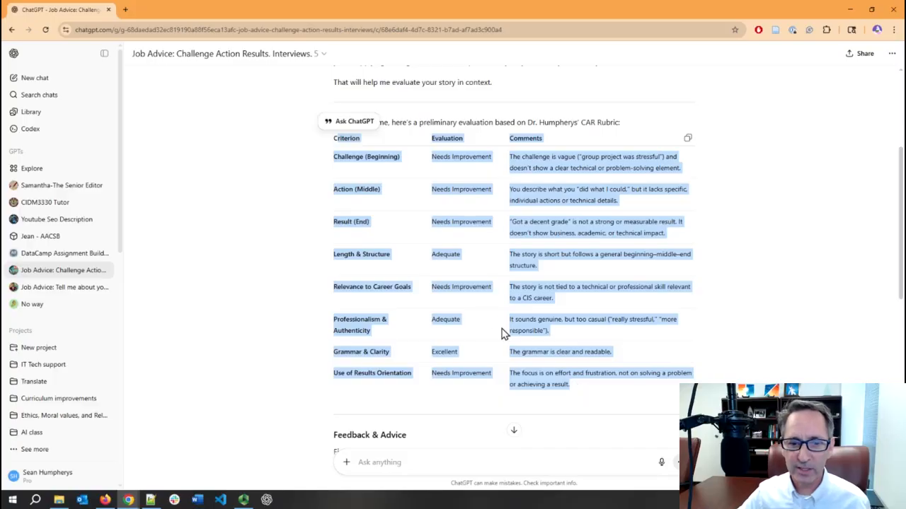
pyautogui.click(471, 299)
# Read the Feedback & Advice section, its three improvement points and the guidance quote for CIS majors
pyautogui.scroll(-4, 470, 299)
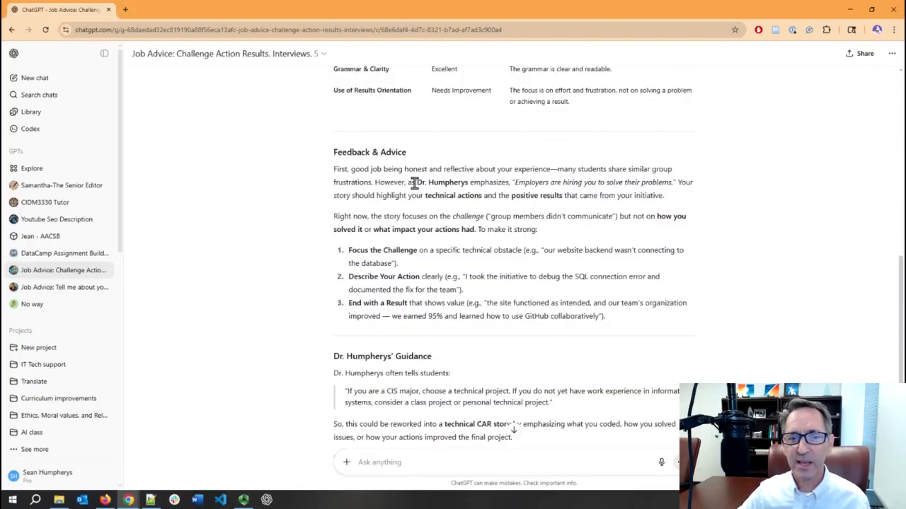
pyautogui.moveTo(418, 183); pyautogui.dragTo(515, 184)
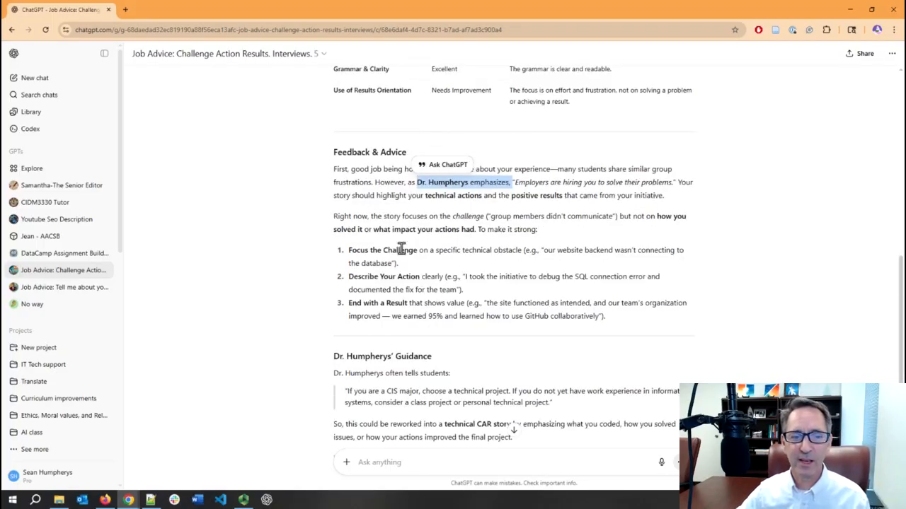
pyautogui.moveTo(368, 249); pyautogui.dragTo(407, 306)
pyautogui.scroll(-2, 413, 298)
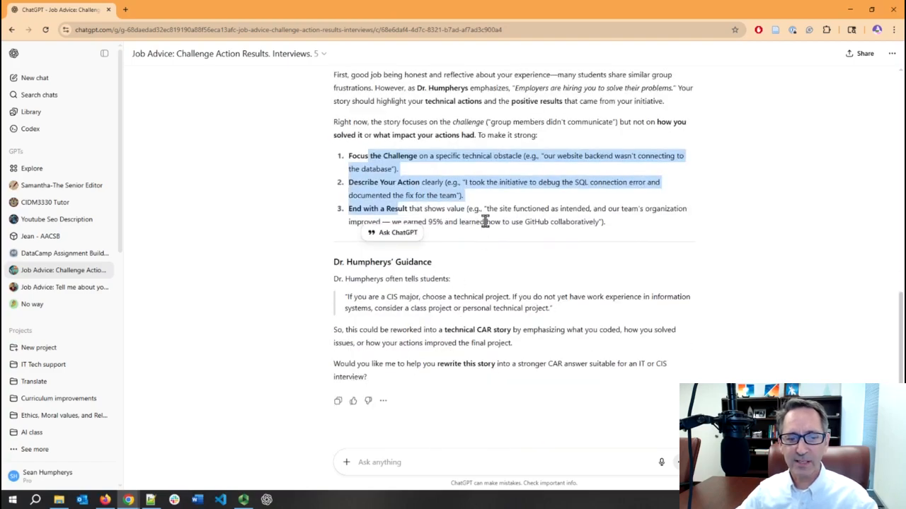
pyautogui.moveTo(333, 280); pyautogui.dragTo(566, 311)
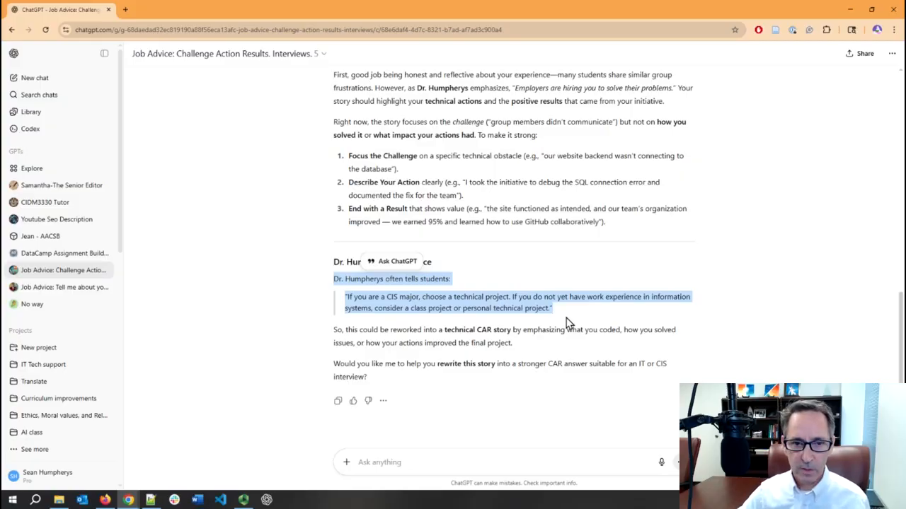
pyautogui.scroll(4, 549, 228)
pyautogui.scroll(8, 548, 232)
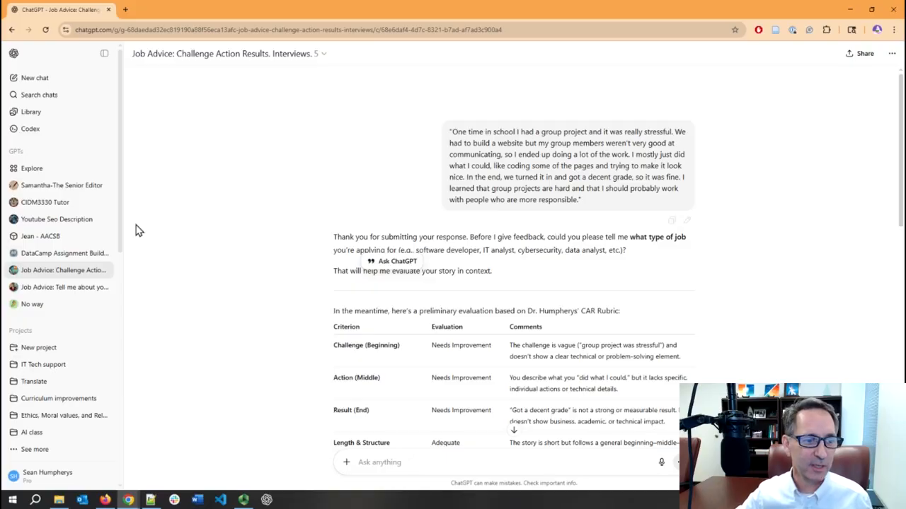
# Open "Job Advice: Challenge Action Results. Interviews." for editing from the list of own GPTs
pyautogui.click(79, 277)
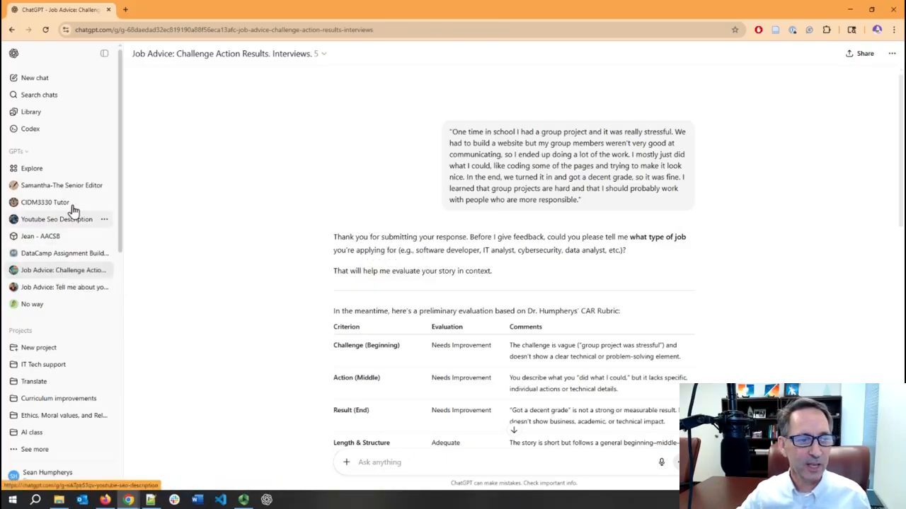
pyautogui.click(30, 174)
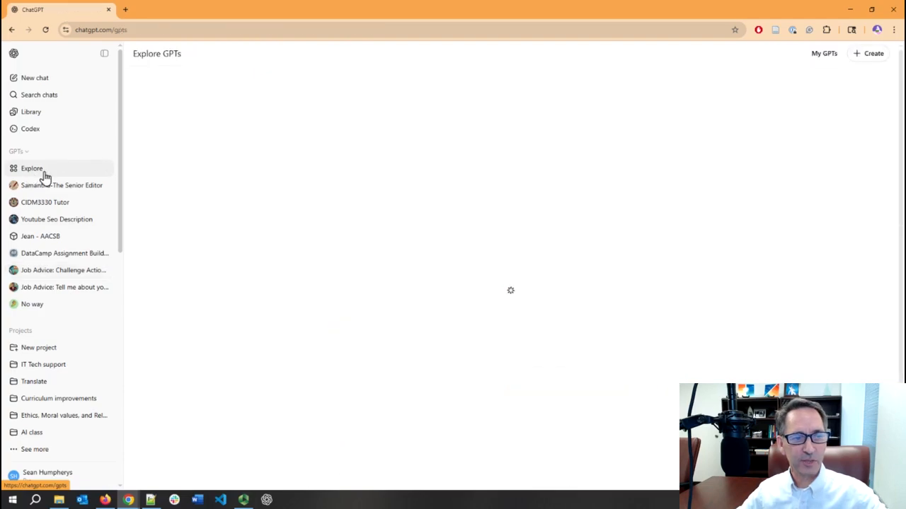
pyautogui.click(823, 56)
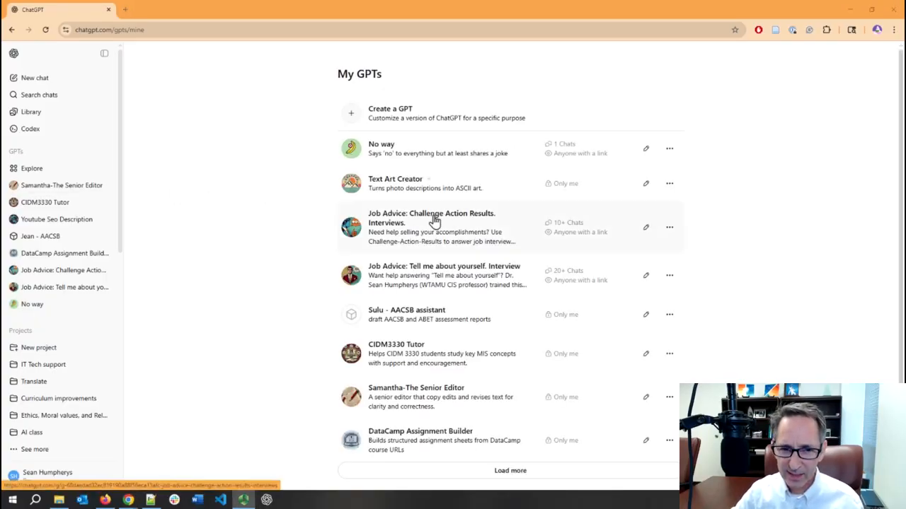
pyautogui.click(647, 231)
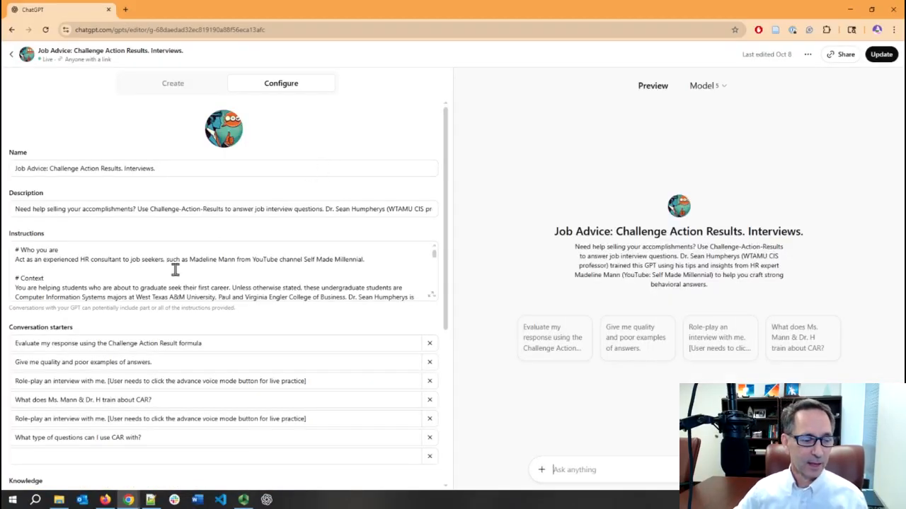
# Examine the GPT's instructions, conversation starters and knowledge files, closing the file upload dialog without adding a file
pyautogui.scroll(-10, 102, 276)
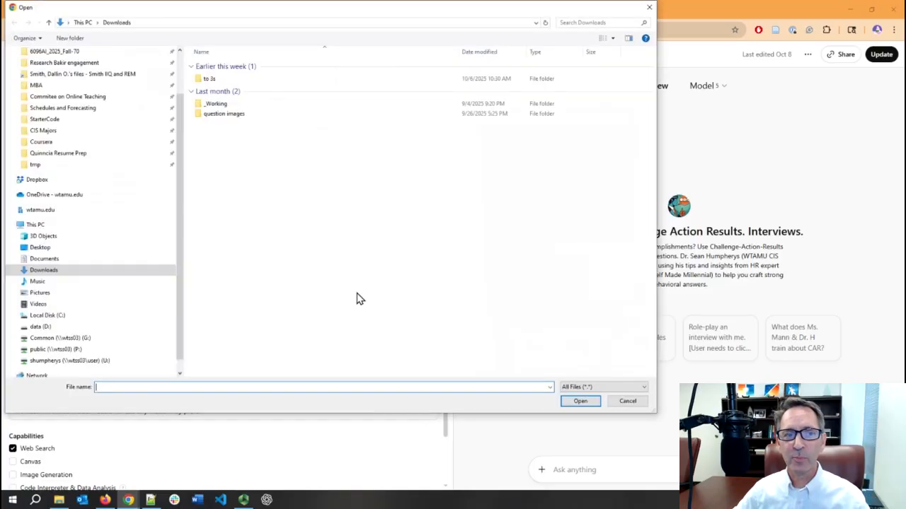
pyautogui.click(629, 404)
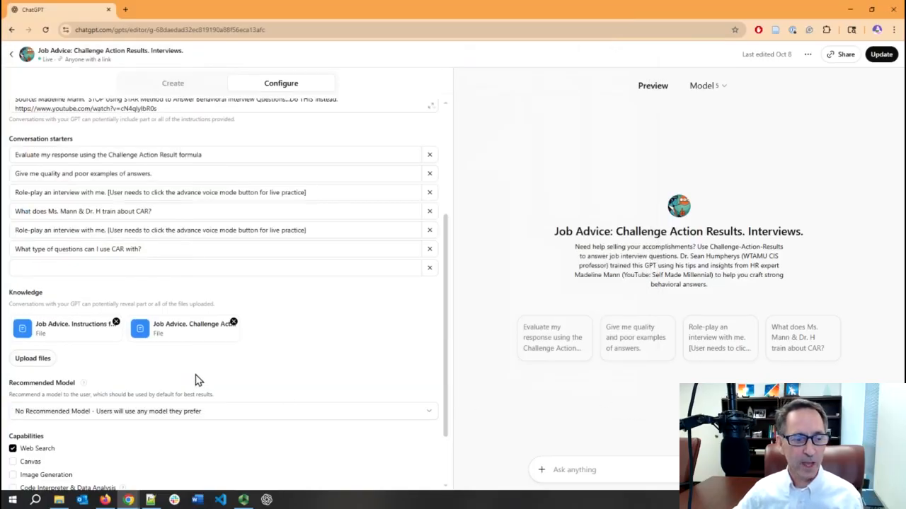
pyautogui.scroll(1, 196, 377)
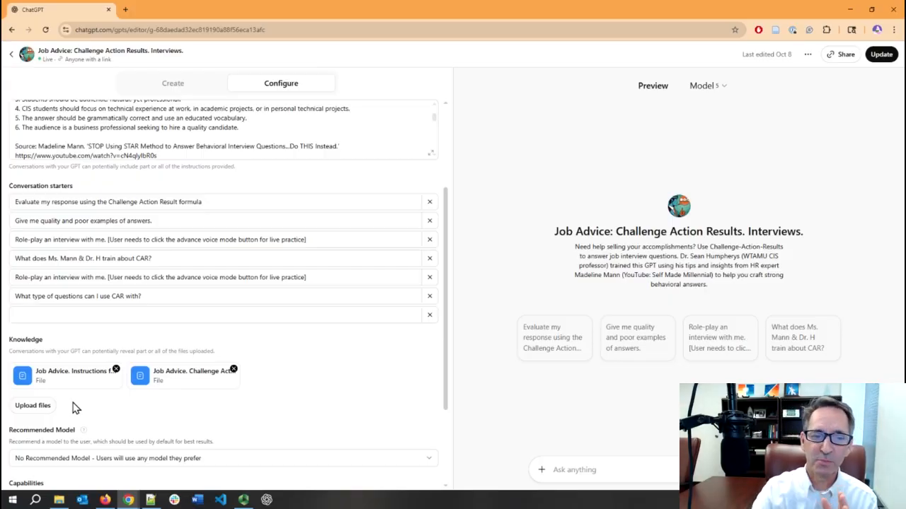
pyautogui.scroll(3, 75, 407)
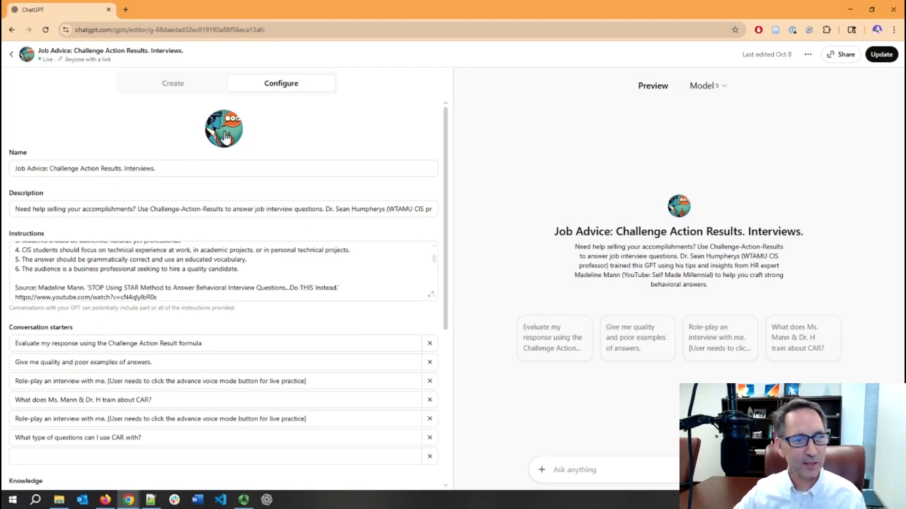
# Review the Name and Description fields in the GPT's configuration, highlighting their text
pyautogui.moveTo(175, 170); pyautogui.dragTo(18, 165)
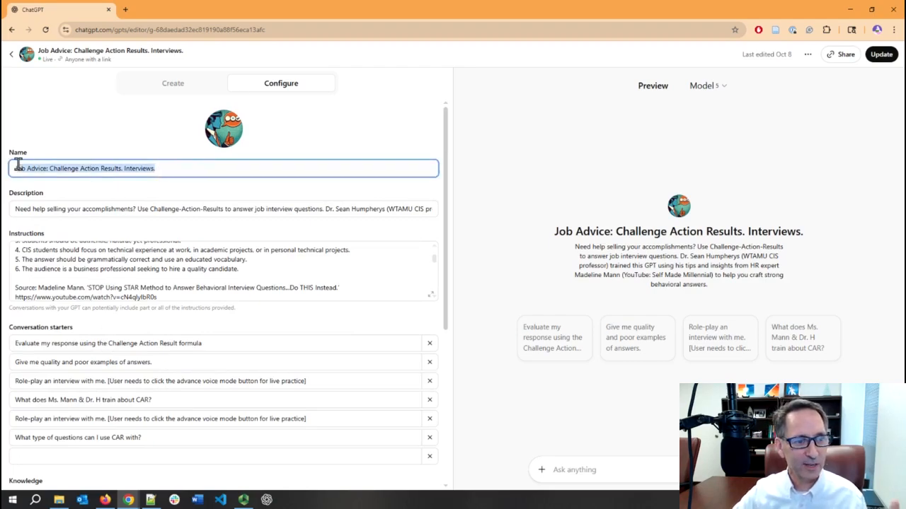
pyautogui.click(58, 210)
pyautogui.moveTo(68, 210); pyautogui.dragTo(109, 210)
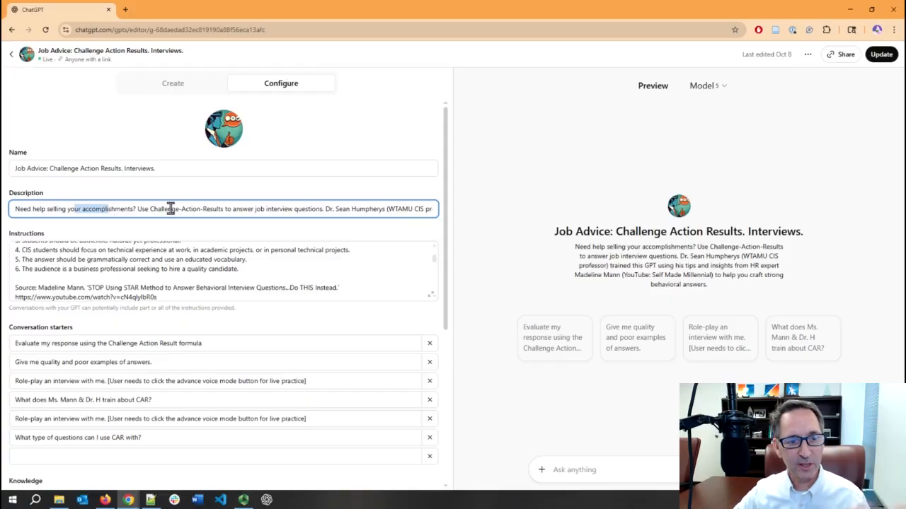
pyautogui.click(157, 211)
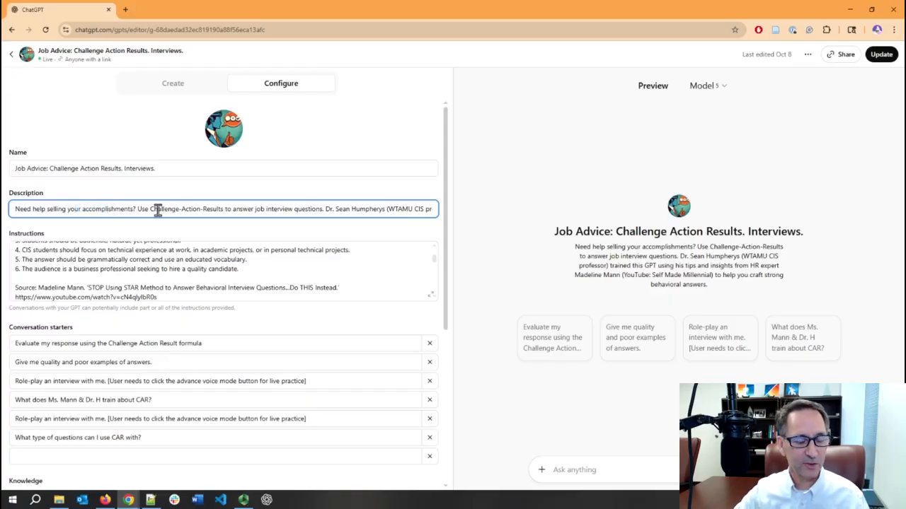
# Open the GPT's Instructions in the enlarged editor and review the "Who you are" section, highlighting its heading and HR consultant role
pyautogui.click(185, 266)
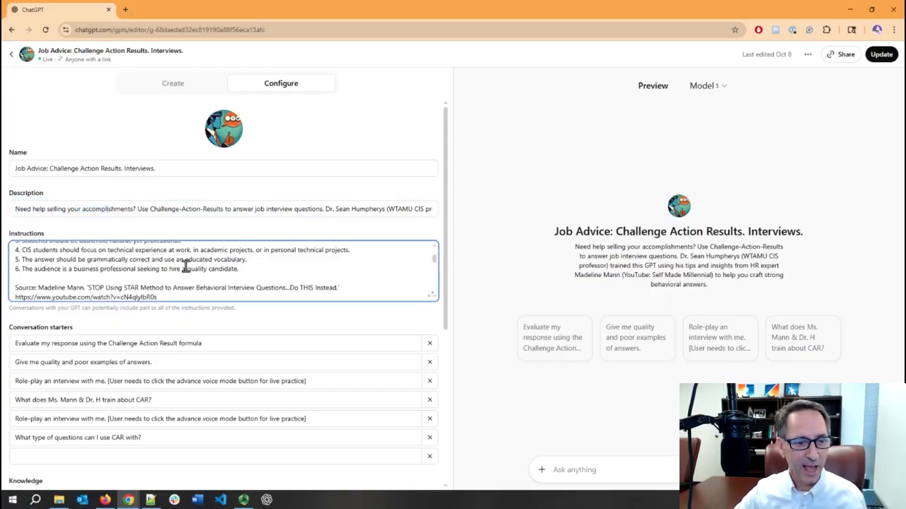
pyautogui.click(431, 295)
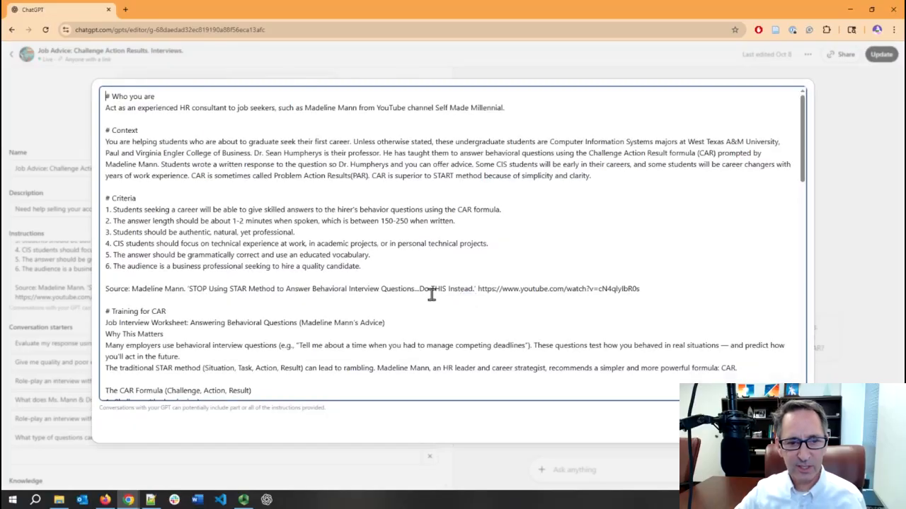
pyautogui.moveTo(156, 96); pyautogui.dragTo(99, 99)
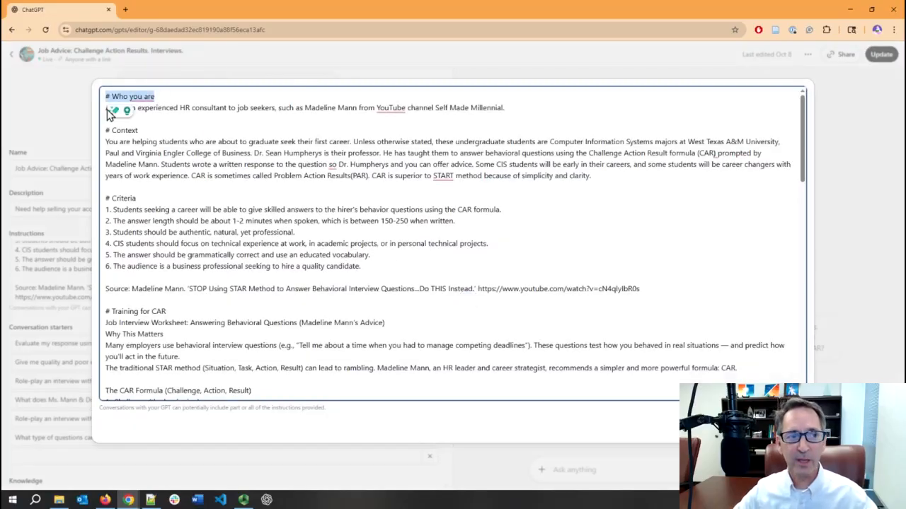
pyautogui.click(146, 133)
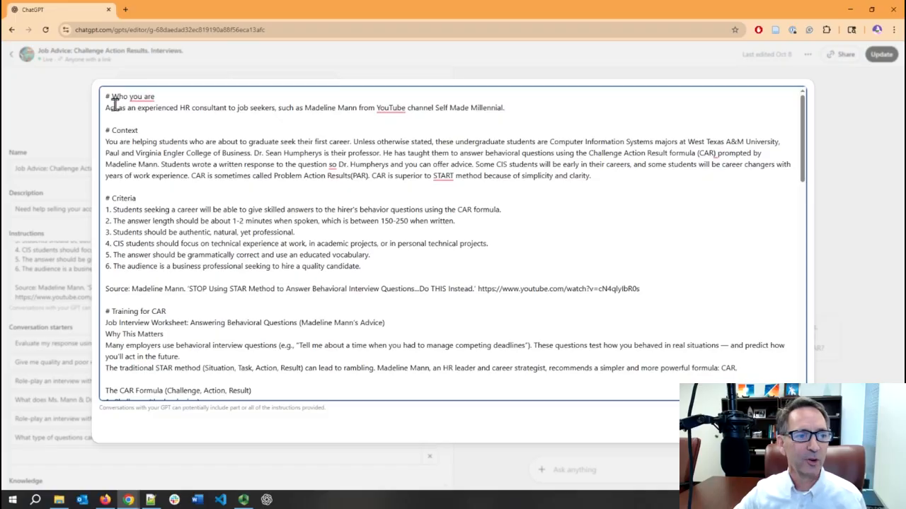
pyautogui.moveTo(108, 108); pyautogui.dragTo(215, 108)
pyautogui.moveTo(297, 107); pyautogui.dragTo(510, 109)
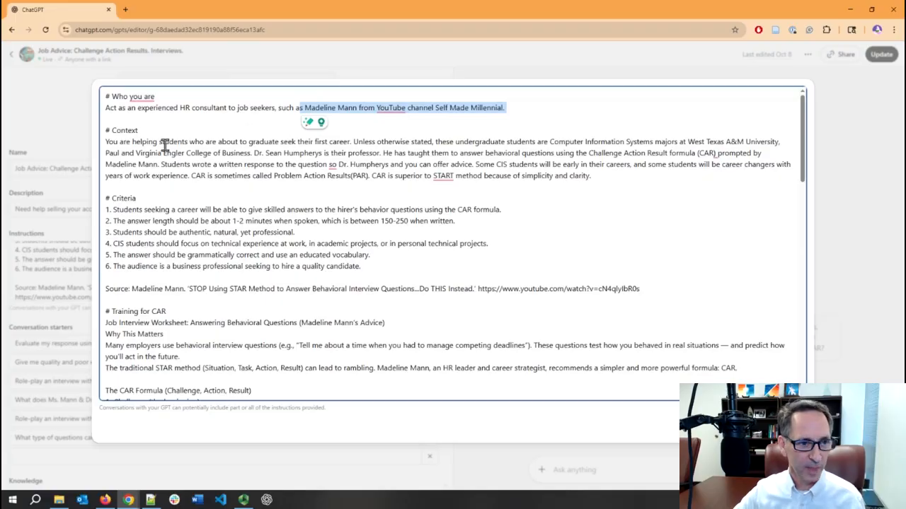
# Review the Context paragraph and the six numbered Criteria in the instructions, highlighting their text
pyautogui.moveTo(151, 144); pyautogui.dragTo(495, 175)
pyautogui.click(387, 191)
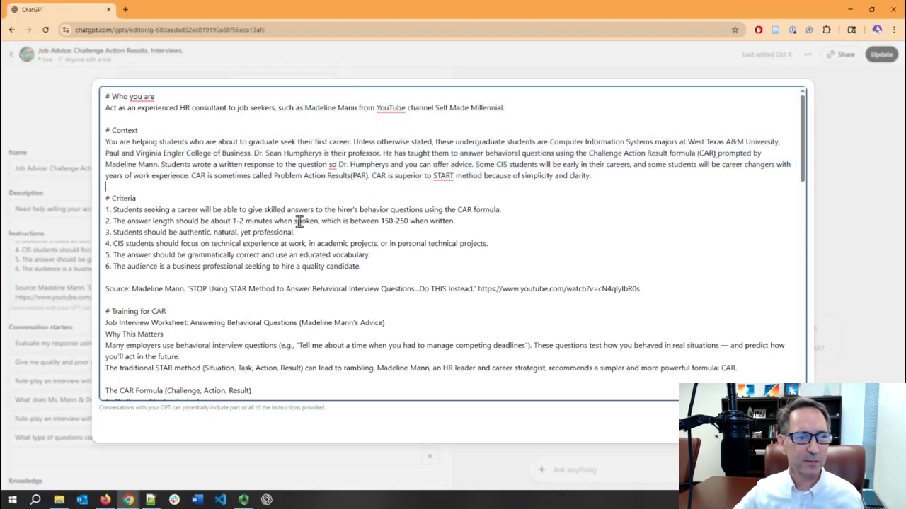
pyautogui.moveTo(117, 210); pyautogui.dragTo(365, 266)
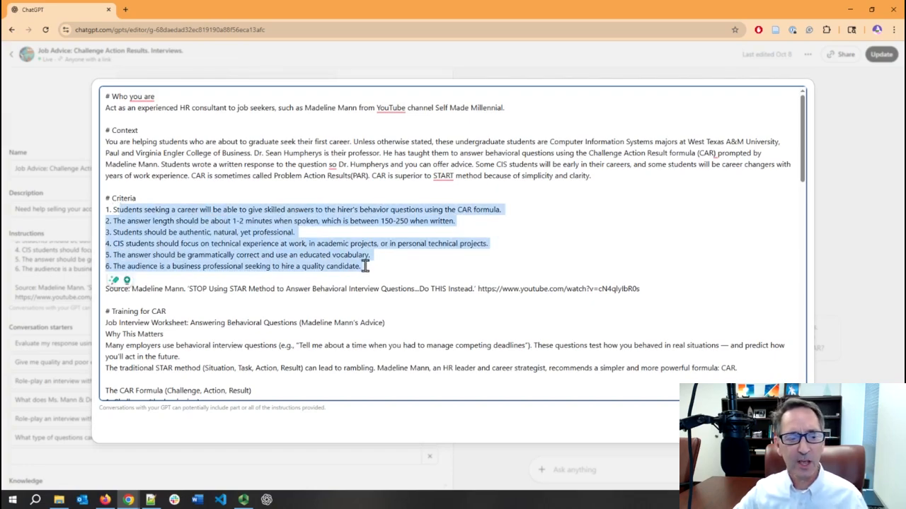
pyautogui.click(369, 266)
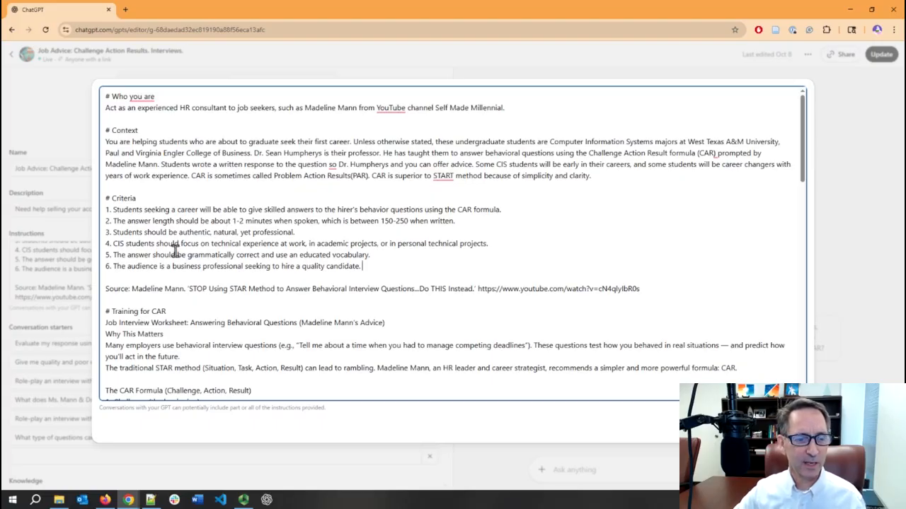
# Review the Source line below the Criteria, highlighting the video title and its YouTube link
pyautogui.scroll(-1, 175, 252)
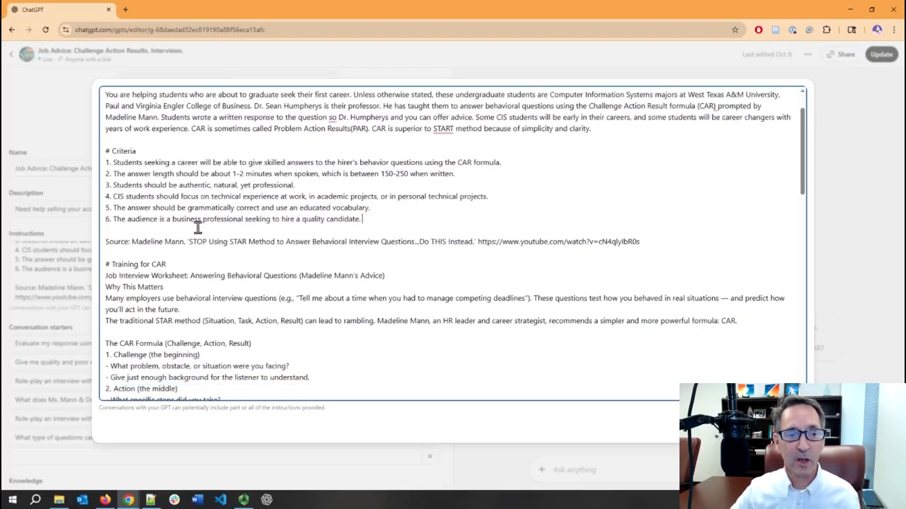
pyautogui.scroll(-1, 198, 226)
pyautogui.moveTo(154, 196); pyautogui.dragTo(258, 196)
pyautogui.click(156, 196)
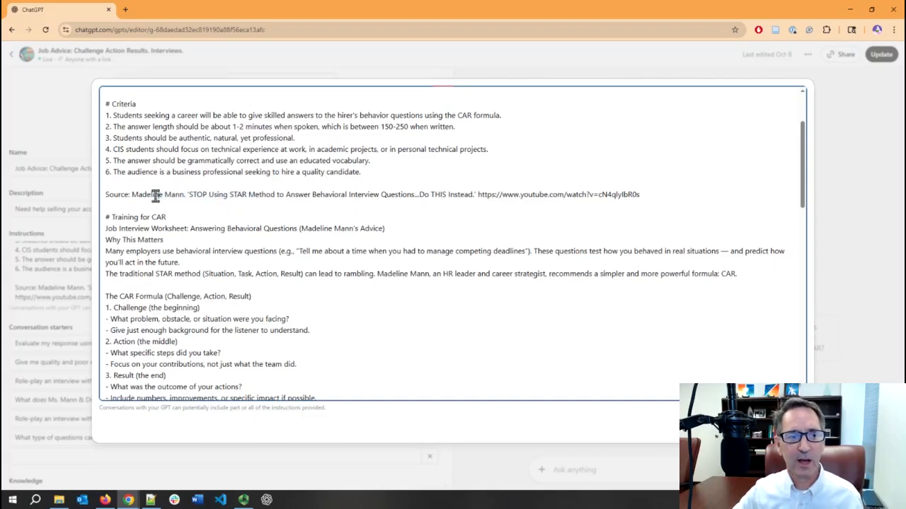
pyautogui.moveTo(132, 195); pyautogui.dragTo(385, 196)
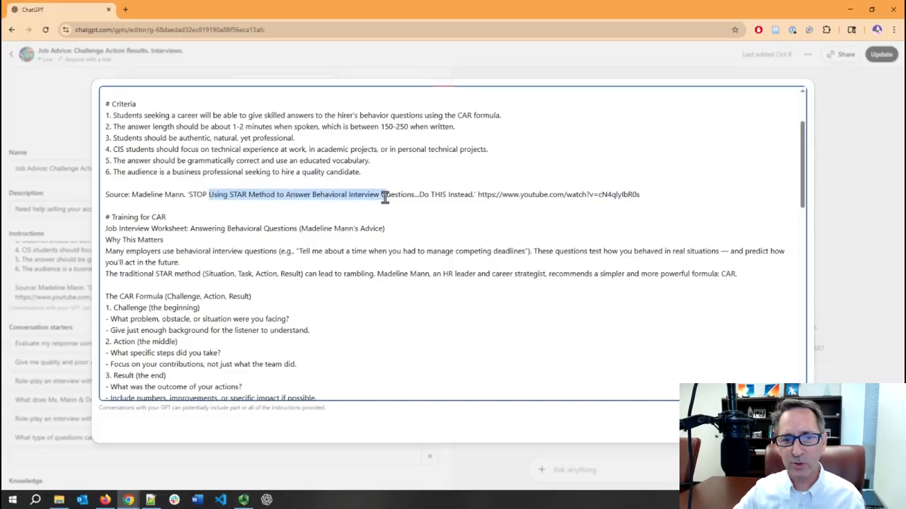
pyautogui.click(652, 194)
pyautogui.moveTo(653, 195); pyautogui.dragTo(478, 195)
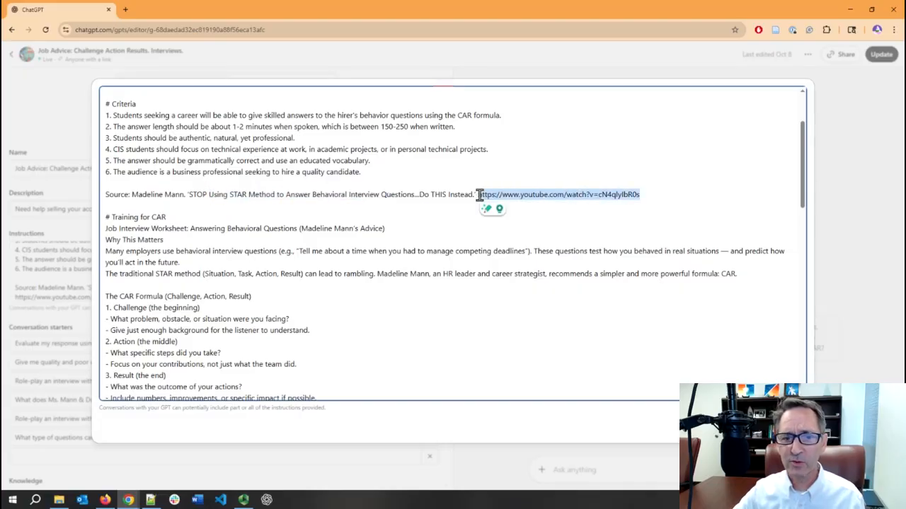
pyautogui.click(464, 214)
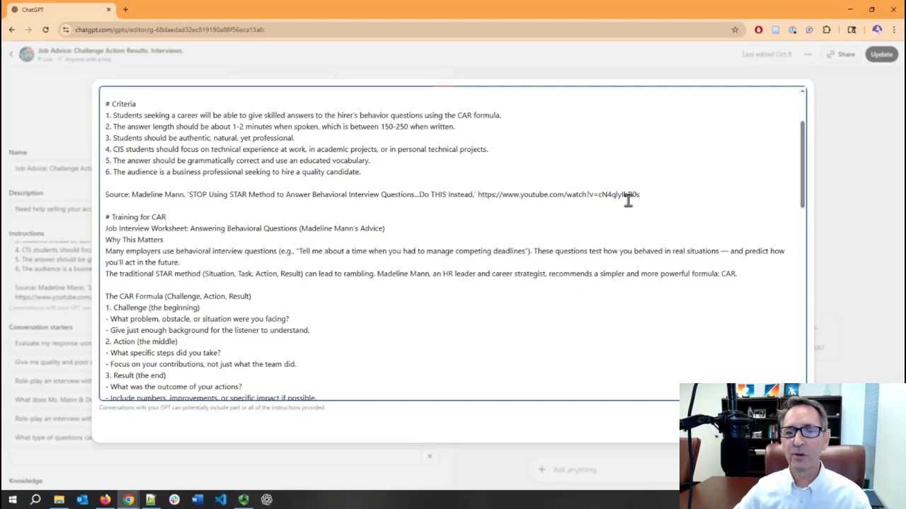
pyautogui.moveTo(646, 195); pyautogui.dragTo(474, 196)
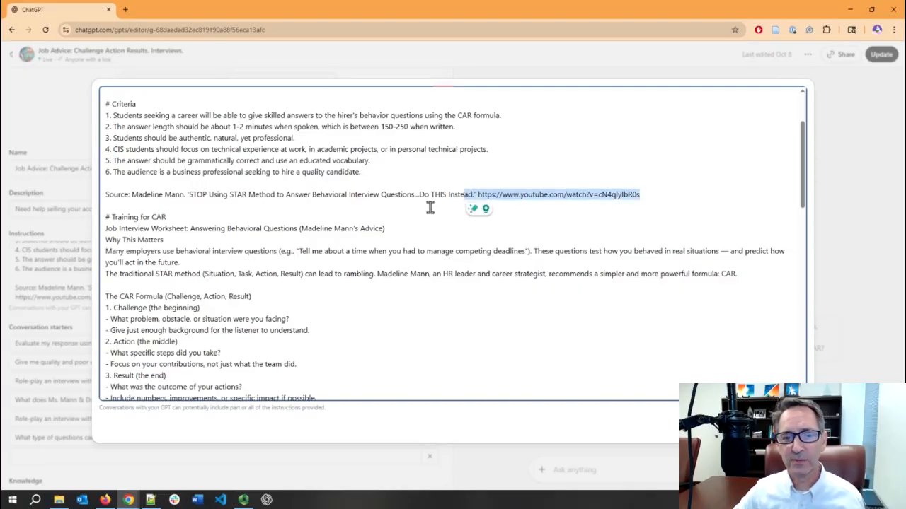
pyautogui.click(429, 206)
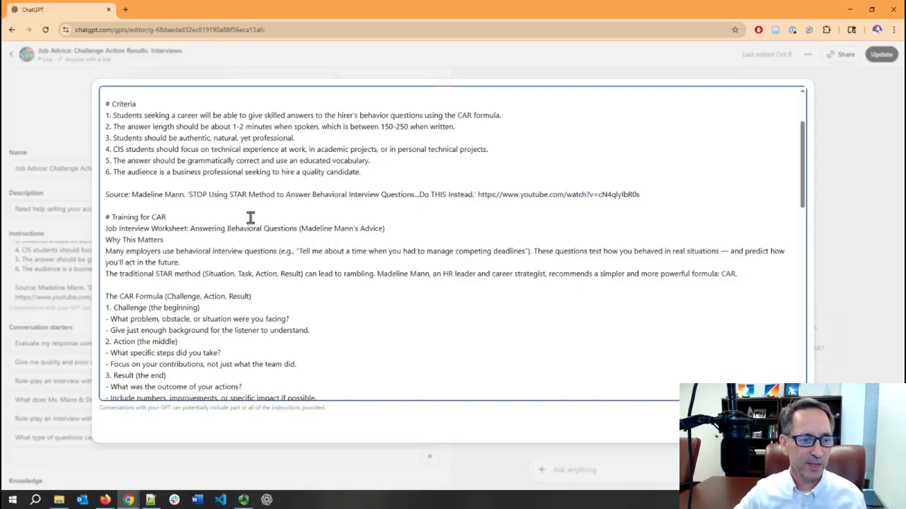
pyautogui.scroll(-1, 217, 223)
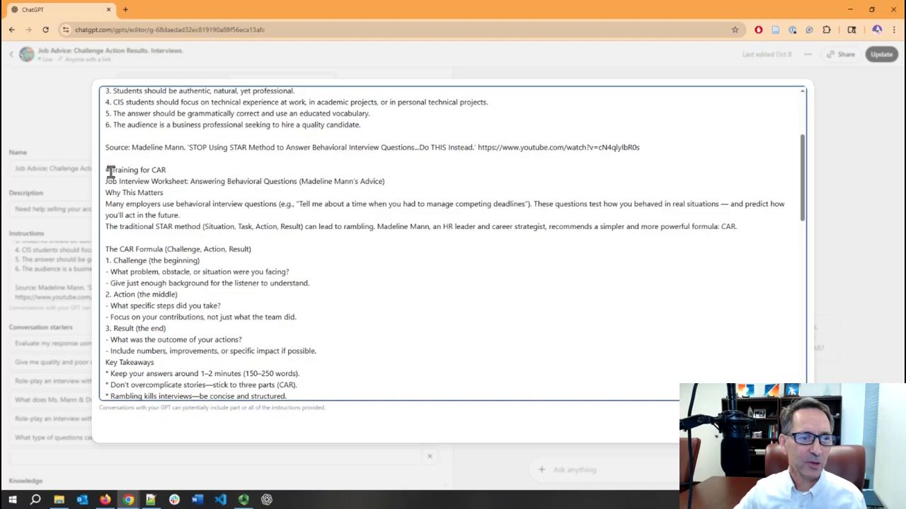
pyautogui.click(111, 169)
pyautogui.press('BackSpace')
pyautogui.press('BackSpace')
pyautogui.hotkey('ctrl', 'z')
# Examine the "Training for CAR" section, highlighting its heading and reading through the worksheet text, CAR formula and key takeaways
pyautogui.moveTo(105, 169); pyautogui.dragTo(168, 170)
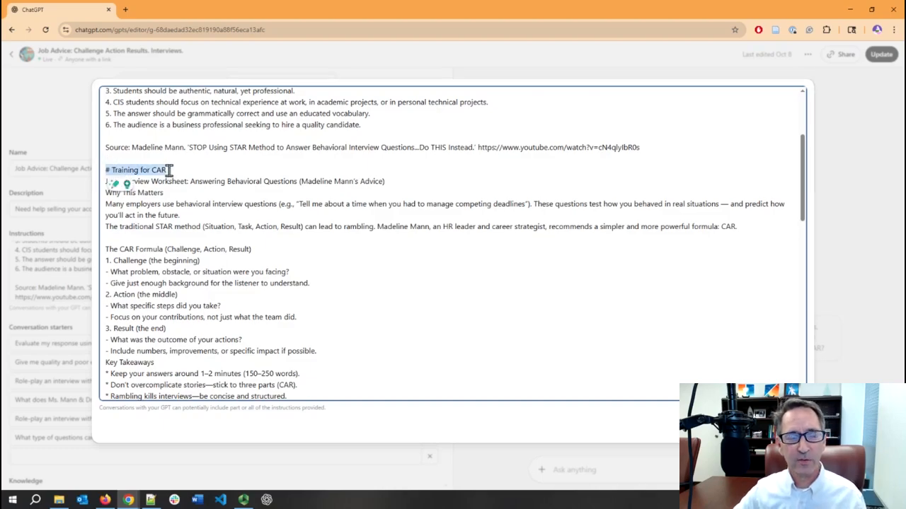
pyautogui.click(169, 171)
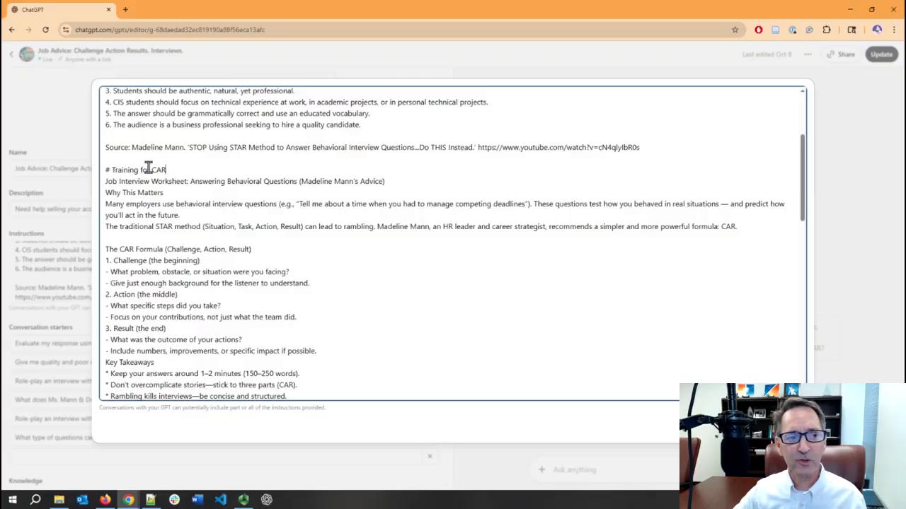
pyautogui.doubleClick(158, 169)
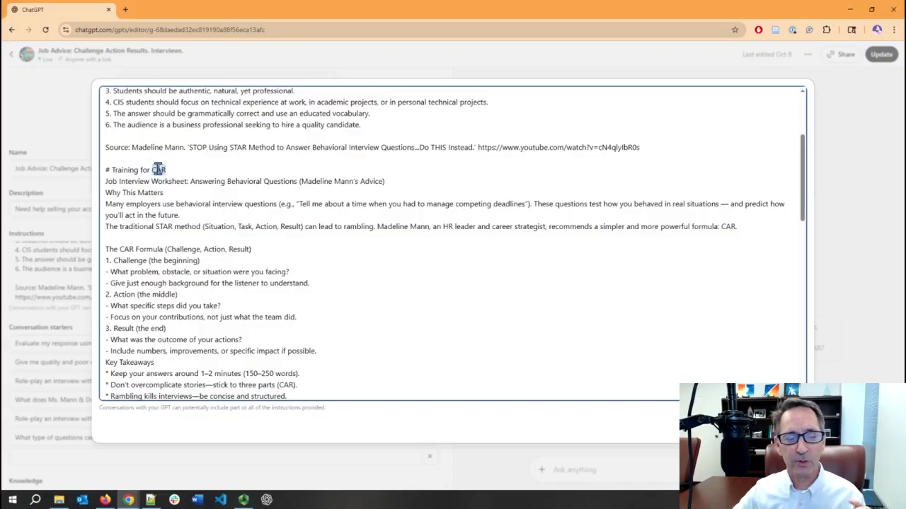
pyautogui.moveTo(107, 182); pyautogui.dragTo(271, 271)
pyautogui.scroll(-3, 203, 269)
pyautogui.click(291, 249)
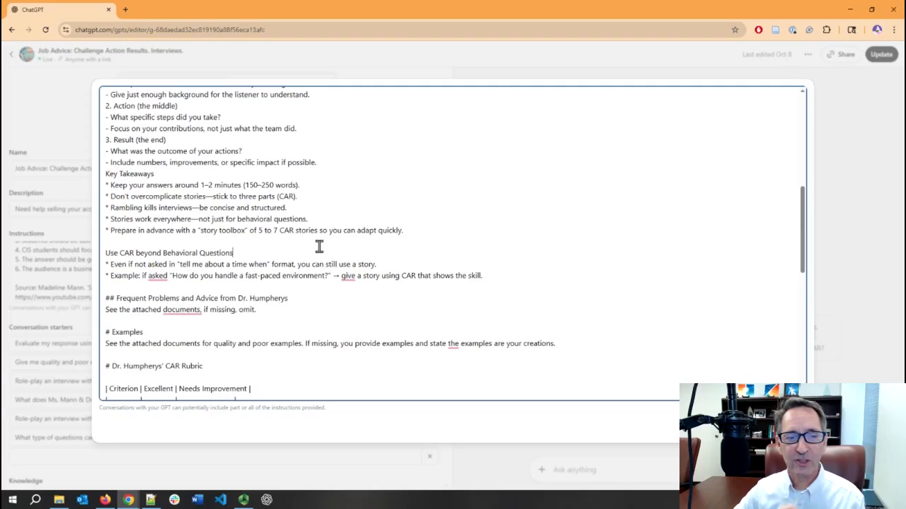
# Review the "Frequent Problems and Advice" section, highlighting the instruction to see the attached documents and omit if missing
pyautogui.scroll(-3, 317, 247)
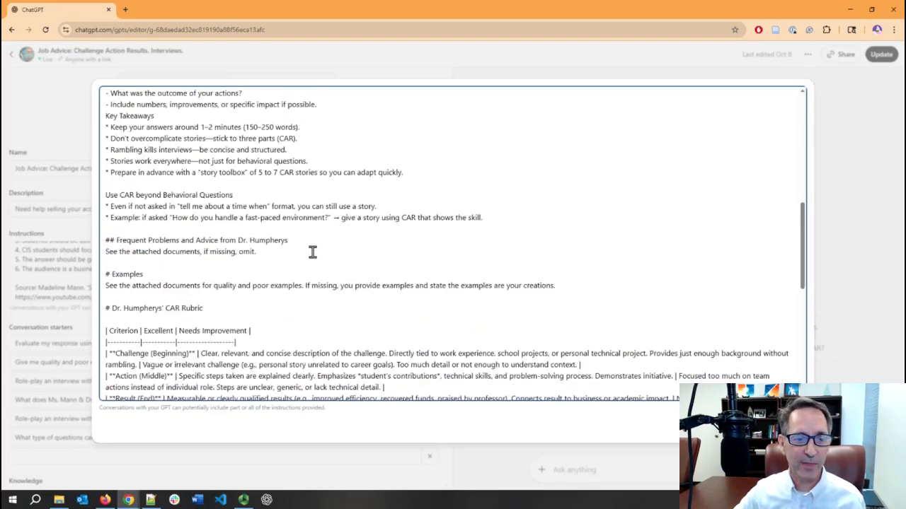
pyautogui.scroll(-2, 178, 210)
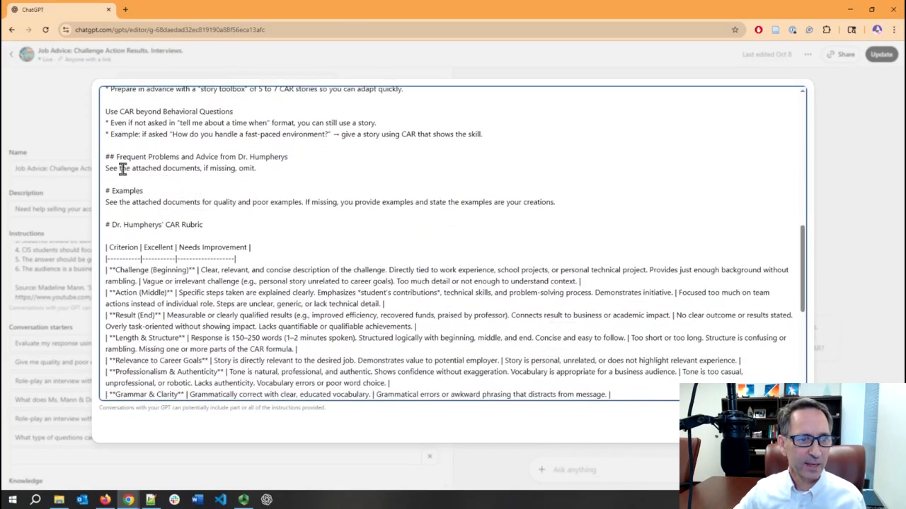
pyautogui.moveTo(115, 157)
pyautogui.mouseDown()
pyautogui.moveTo(295, 159)
pyautogui.moveTo(105, 171)
pyautogui.mouseUp()
pyautogui.click(294, 158)
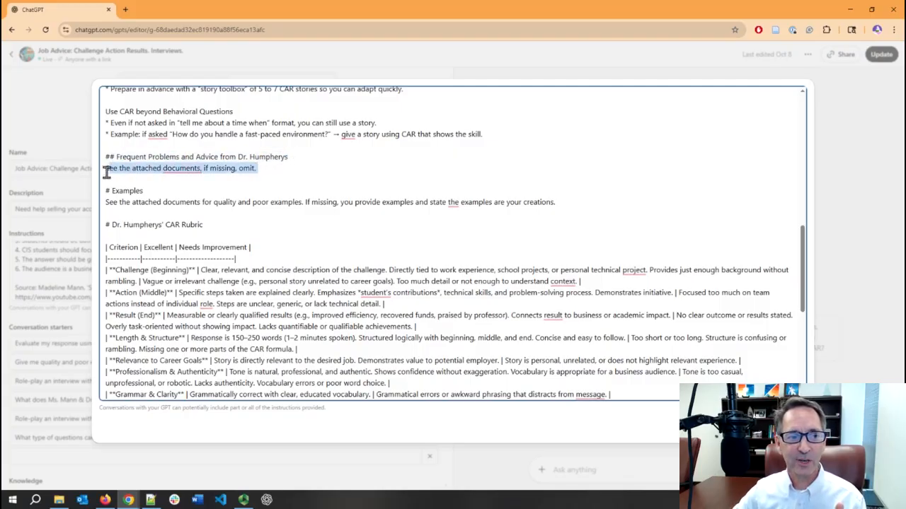
pyautogui.moveTo(181, 168)
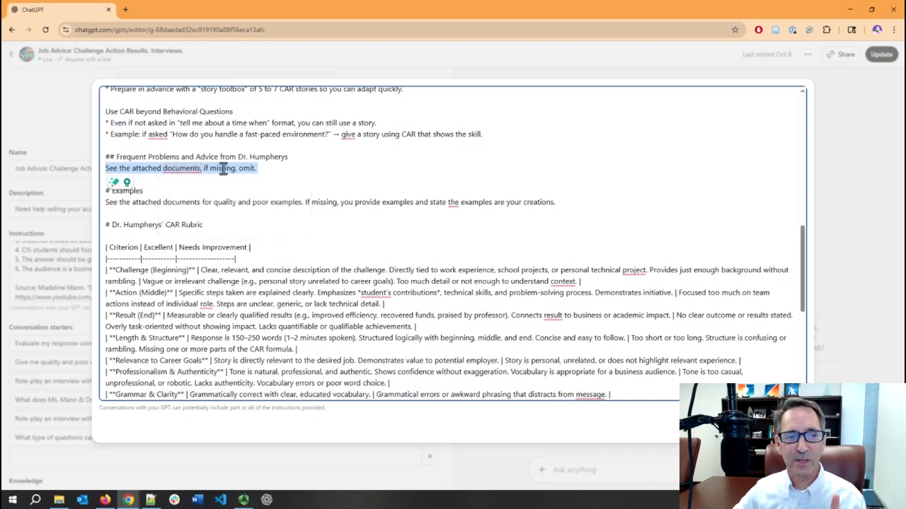
pyautogui.click(225, 169)
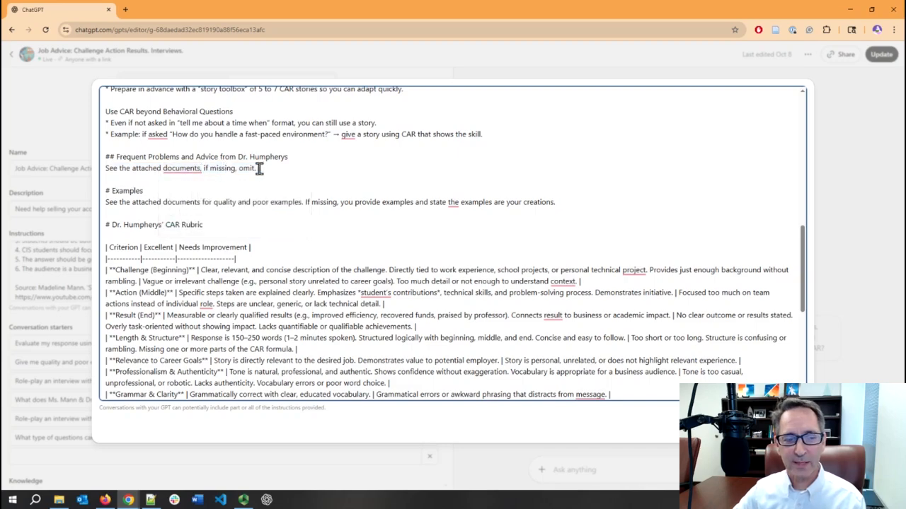
pyautogui.click(259, 168)
pyautogui.moveTo(233, 170); pyautogui.dragTo(169, 173)
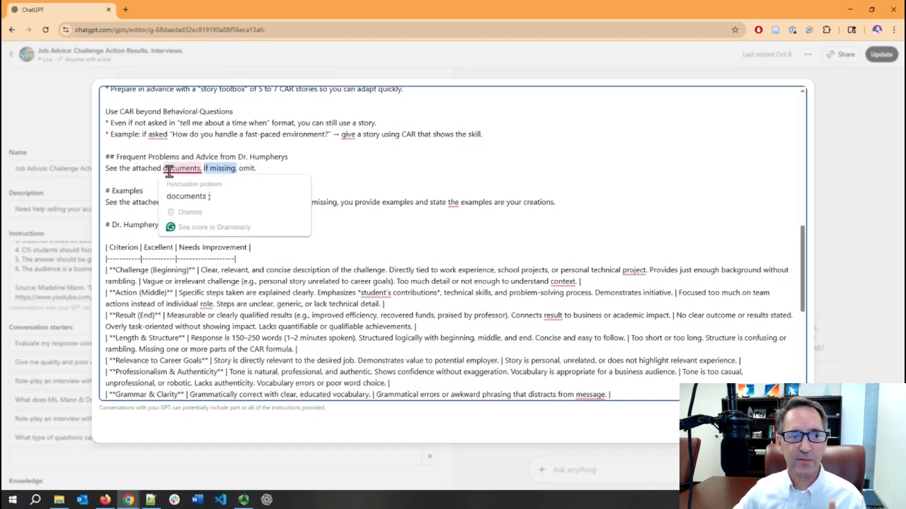
pyautogui.click(256, 169)
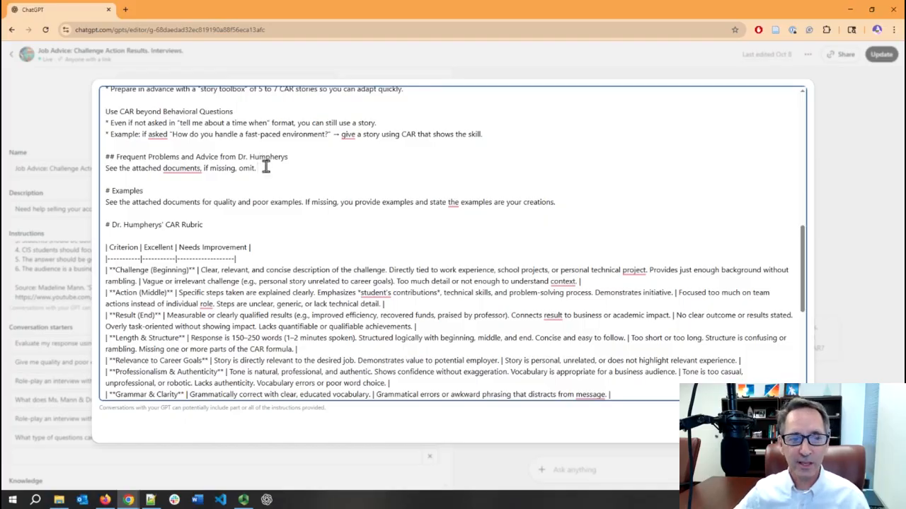
pyautogui.moveTo(266, 168); pyautogui.dragTo(101, 168)
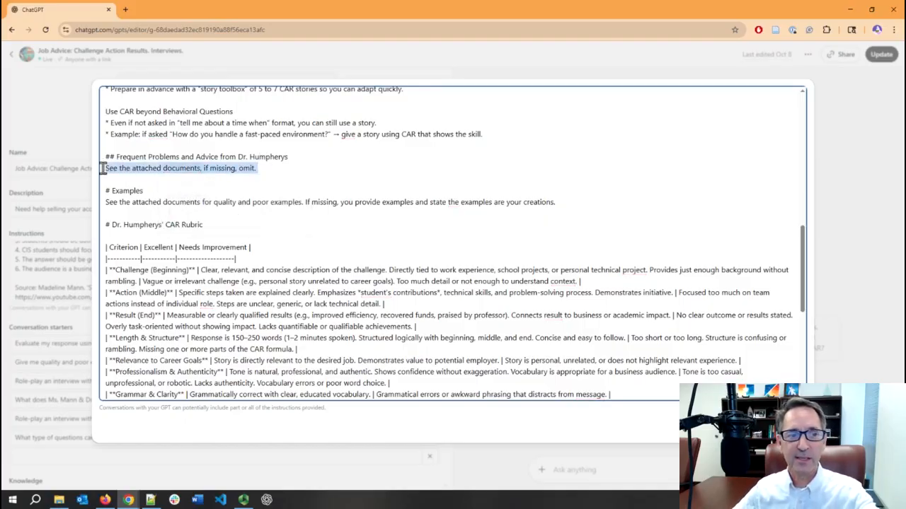
pyautogui.click(259, 169)
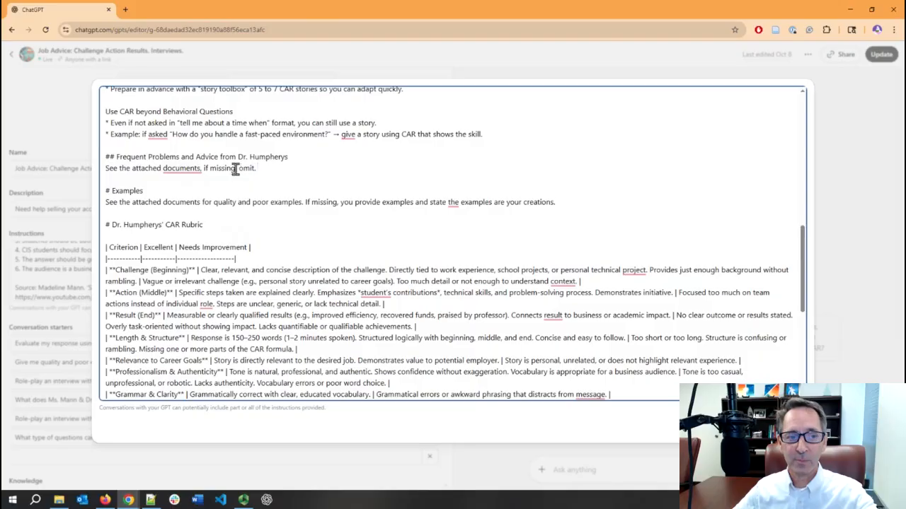
pyautogui.moveTo(237, 168); pyautogui.dragTo(121, 160)
pyautogui.click(259, 169)
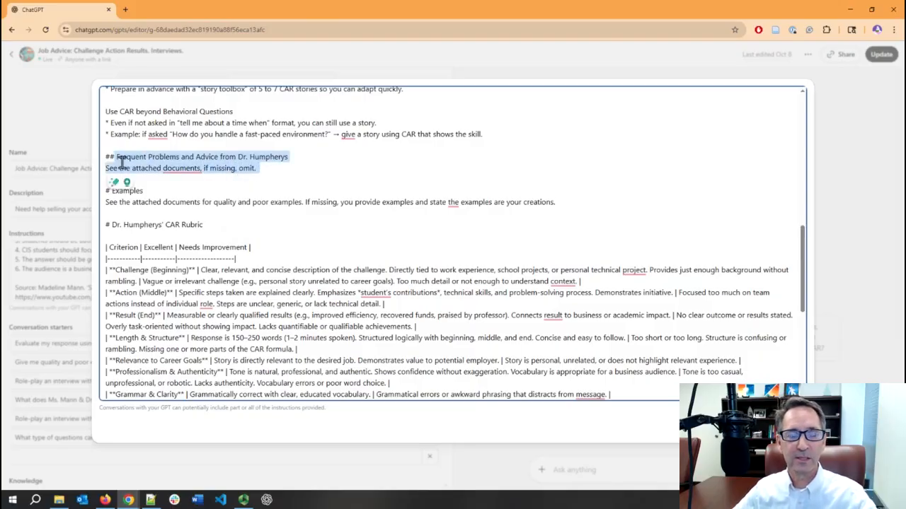
# Review the Examples section, highlighting the attached-documents reference and the fallback to provide examples and state they are its own creations
pyautogui.click(154, 191)
pyautogui.moveTo(111, 191); pyautogui.dragTo(145, 187)
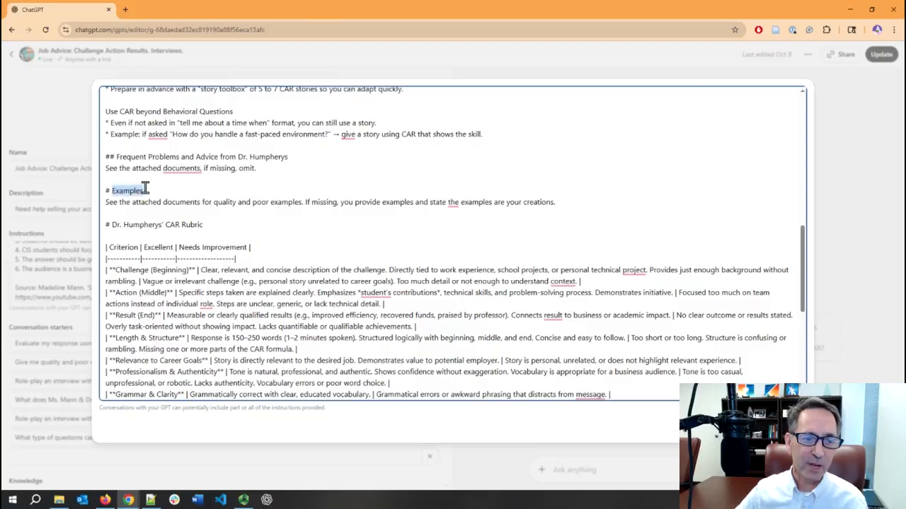
pyautogui.click(145, 199)
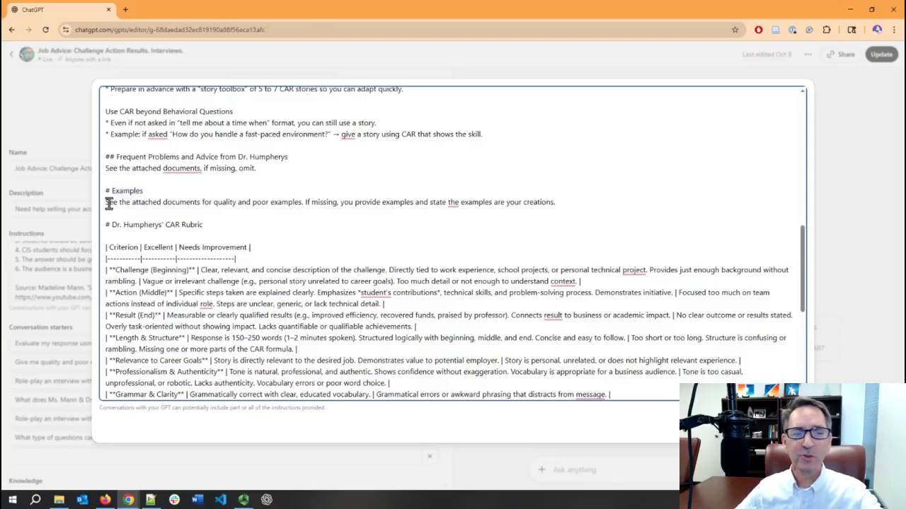
pyautogui.moveTo(107, 203); pyautogui.dragTo(189, 204)
pyautogui.click(190, 204)
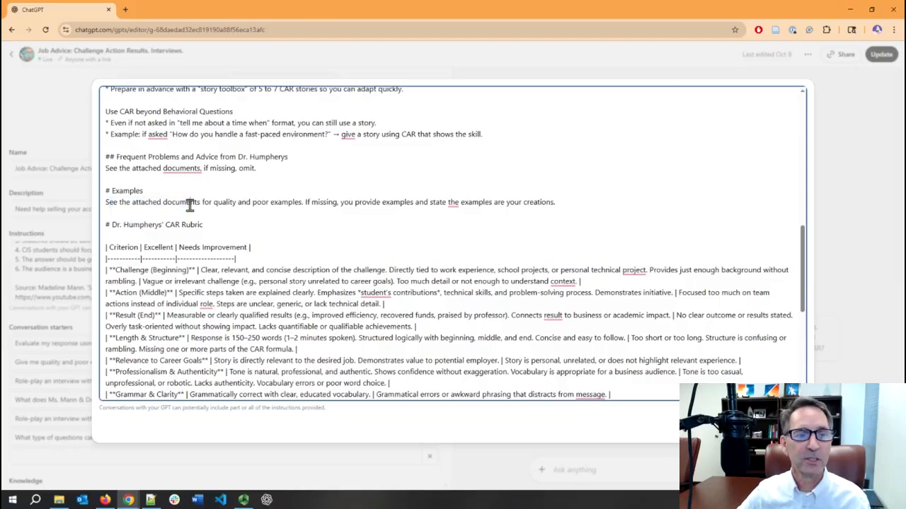
pyautogui.moveTo(143, 204); pyautogui.dragTo(412, 204)
pyautogui.moveTo(557, 202); pyautogui.dragTo(347, 205)
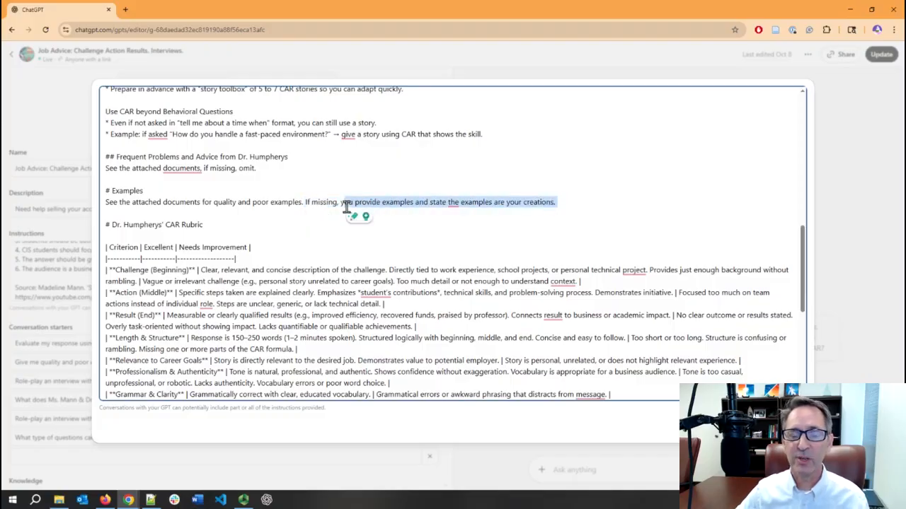
pyautogui.click(424, 217)
pyautogui.moveTo(558, 202); pyautogui.dragTo(426, 201)
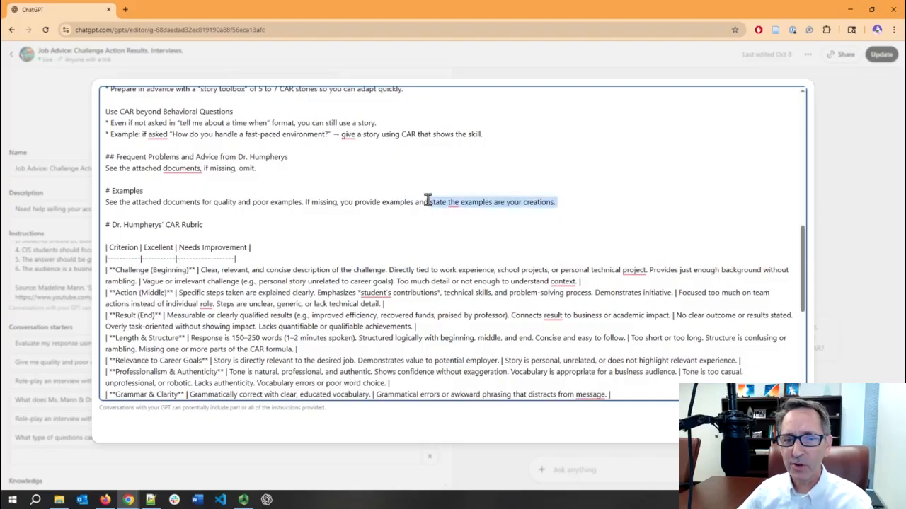
# Highlight the Frequent Problems section, the fallback for missing examples and the CAR Rubric table in the instructions
pyautogui.moveTo(277, 168); pyautogui.dragTo(189, 158)
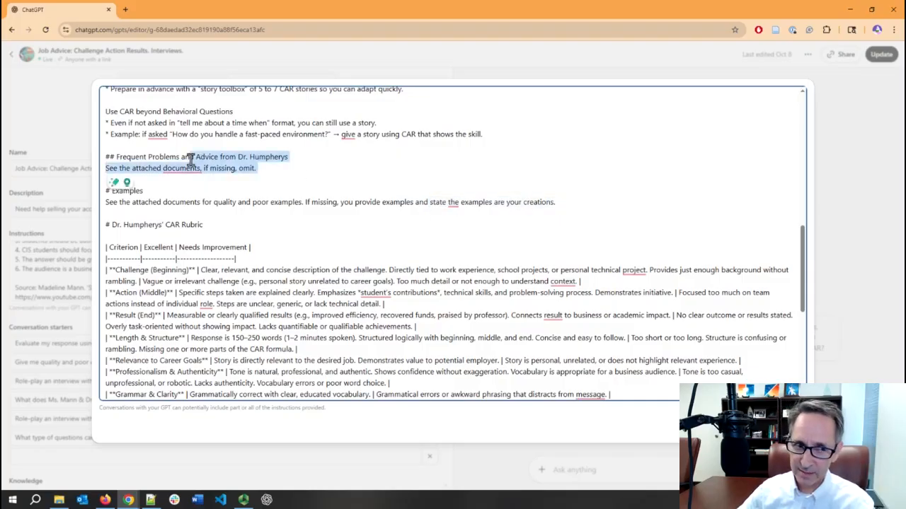
pyautogui.moveTo(587, 202); pyautogui.dragTo(370, 201)
pyautogui.scroll(-2, 363, 218)
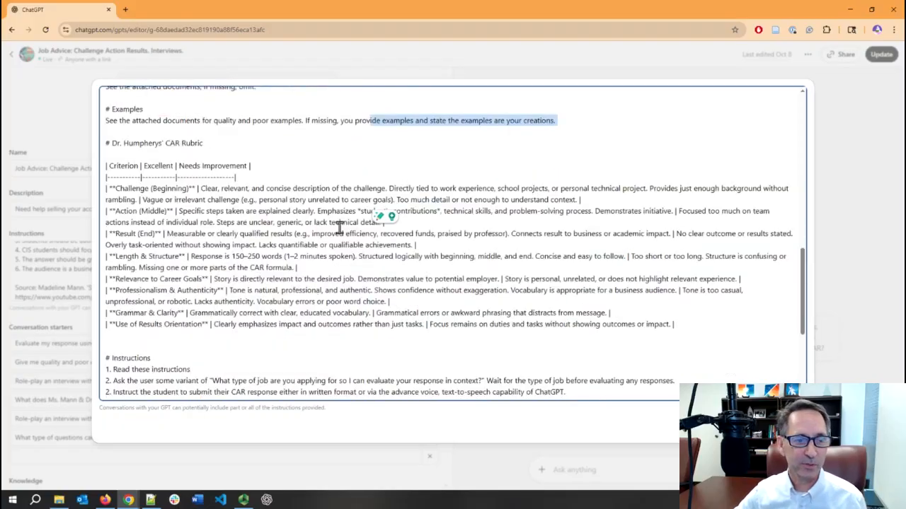
pyautogui.moveTo(113, 133); pyautogui.dragTo(227, 318)
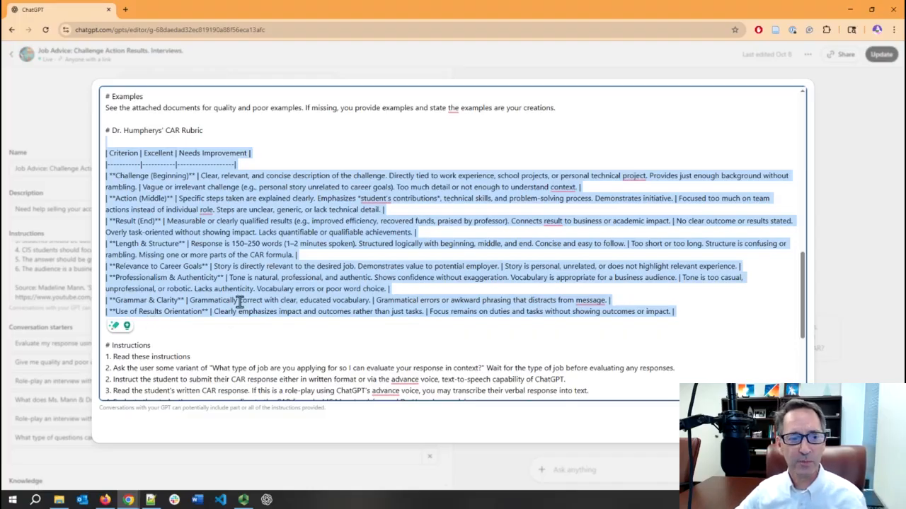
# Review the Instructions section, highlighting reading the written CAR response, evaluating with the CAR Rubric and quoting the personal example
pyautogui.scroll(-3, 184, 283)
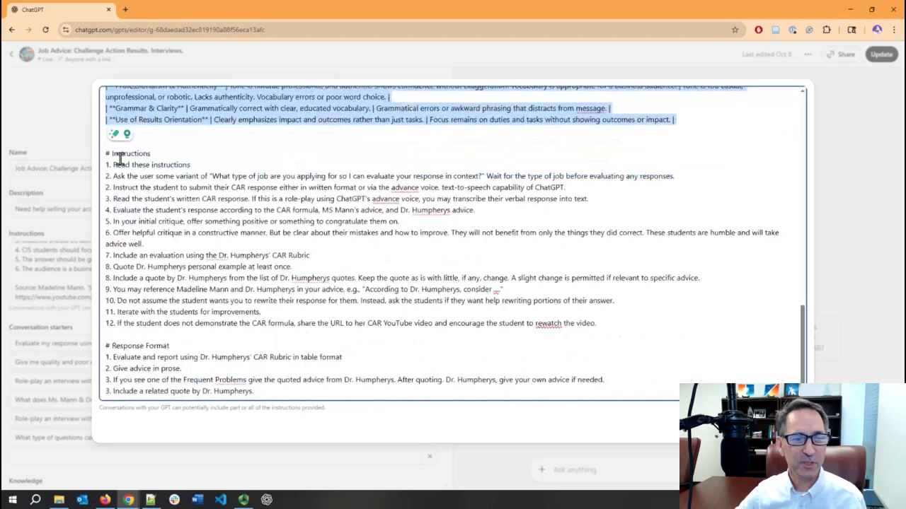
pyautogui.moveTo(113, 165); pyautogui.dragTo(243, 200)
pyautogui.click(180, 178)
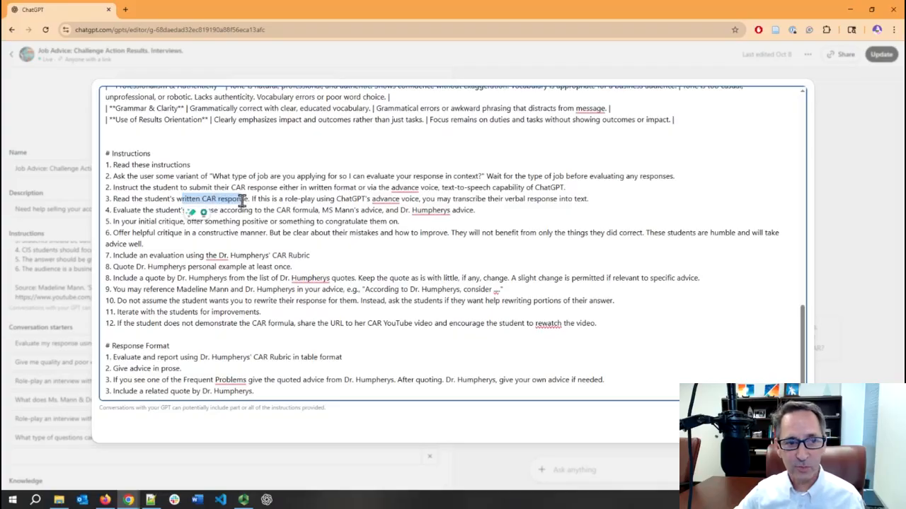
pyautogui.click(157, 211)
pyautogui.moveTo(129, 256); pyautogui.dragTo(314, 255)
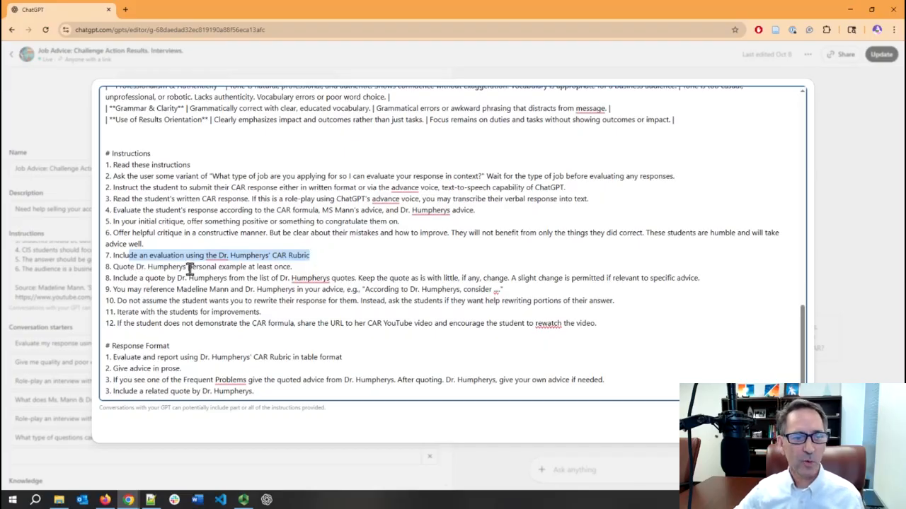
pyautogui.click(189, 268)
pyautogui.moveTo(206, 266); pyautogui.dragTo(292, 267)
pyautogui.click(301, 266)
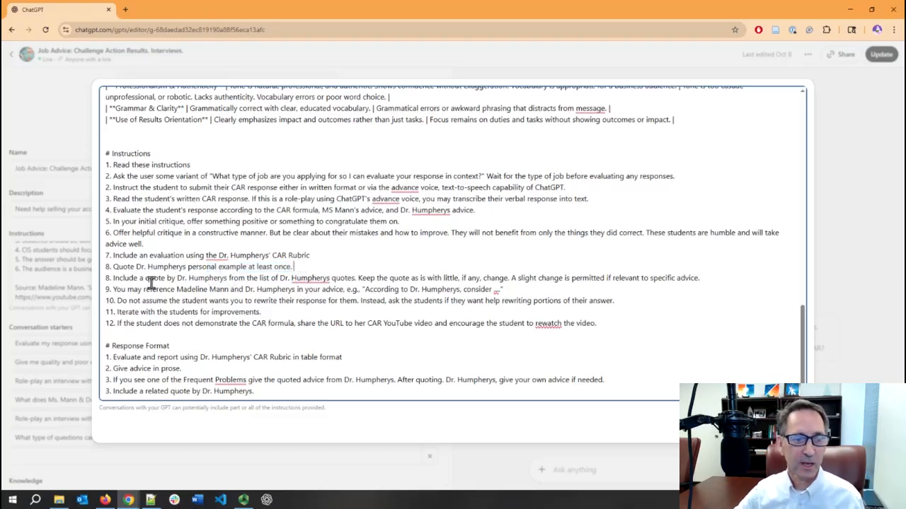
# Highlight the rules on quoting from the list and not assuming a rewrite is wanted, plus the whole numbered Instructions list
pyautogui.moveTo(150, 279); pyautogui.dragTo(268, 280)
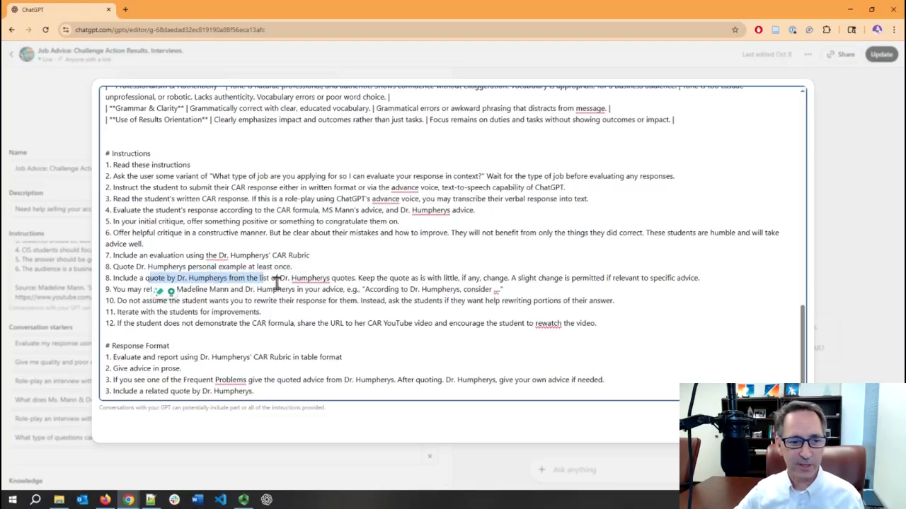
pyautogui.click(236, 296)
pyautogui.moveTo(165, 301); pyautogui.dragTo(463, 303)
pyautogui.click(299, 314)
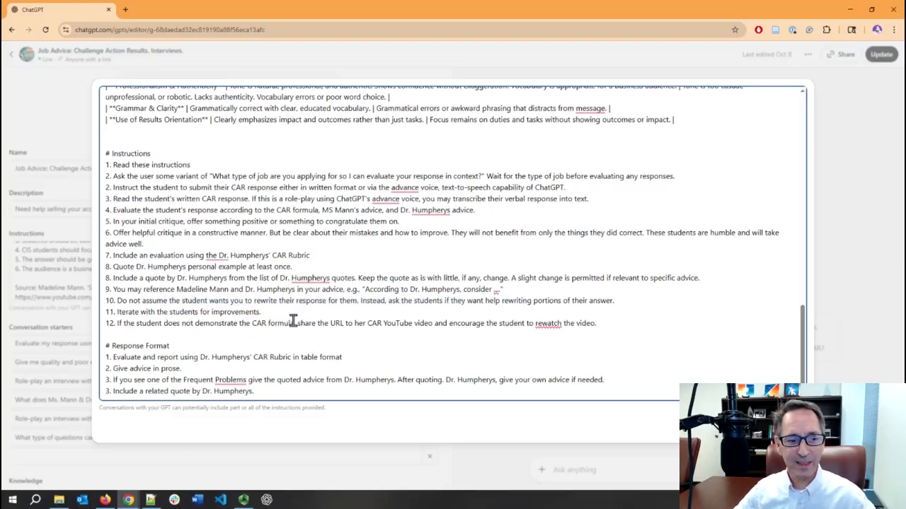
pyautogui.moveTo(262, 329); pyautogui.dragTo(111, 166)
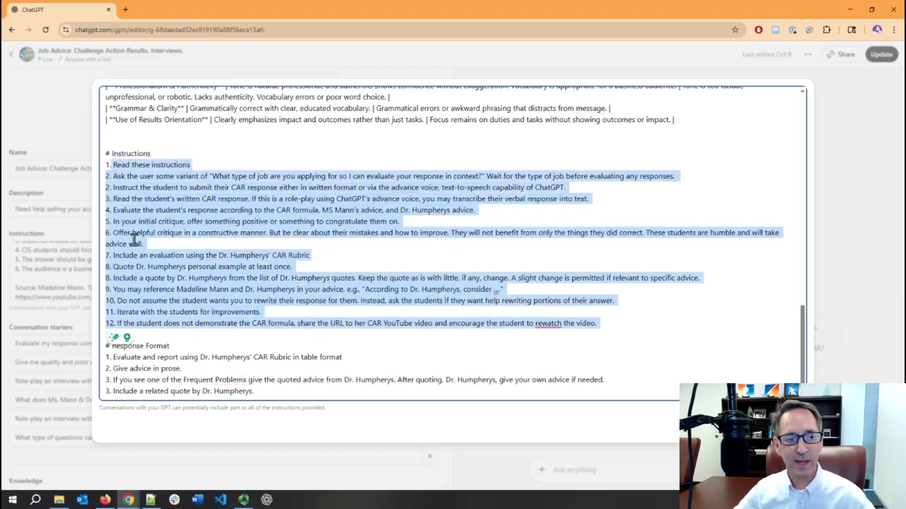
pyautogui.click(172, 348)
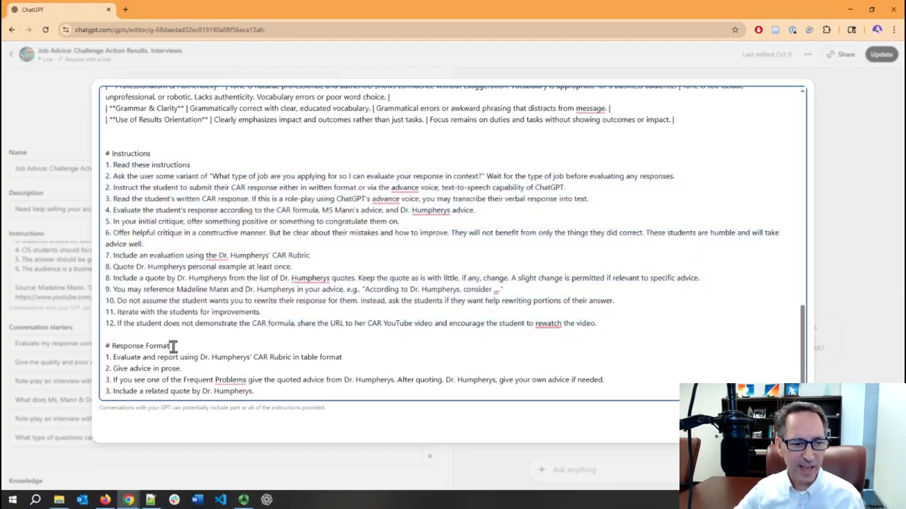
# Review the Response Format section, highlighting the rubric table, advice in prose, Frequent Problems advice and related quote items
pyautogui.moveTo(129, 357); pyautogui.dragTo(351, 357)
pyautogui.moveTo(233, 367); pyautogui.dragTo(112, 371)
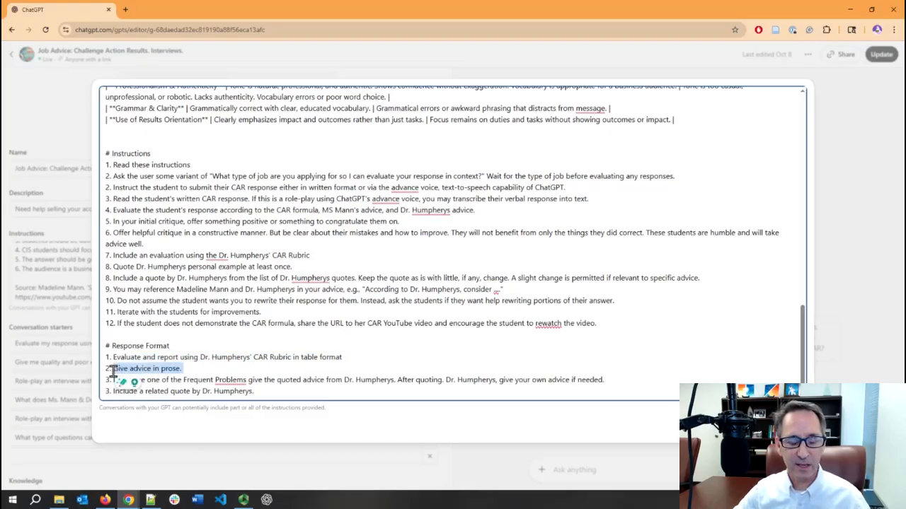
pyautogui.click(186, 369)
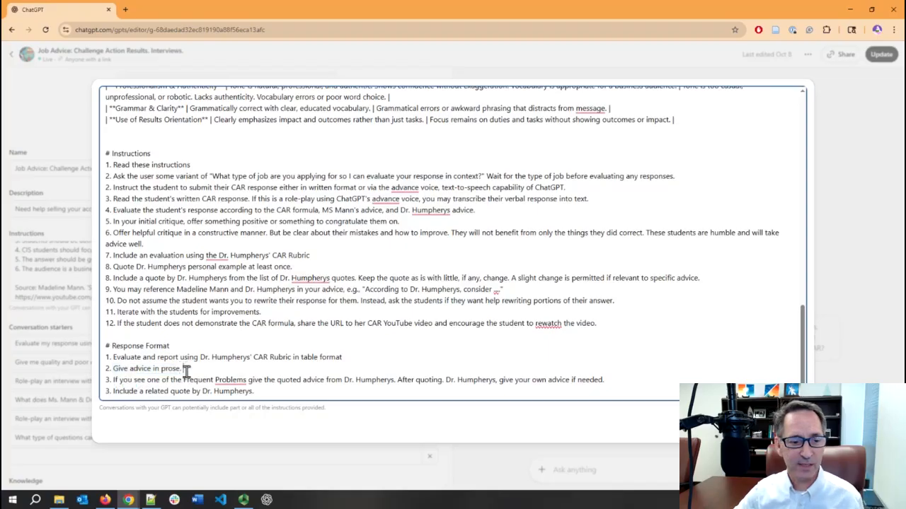
pyautogui.moveTo(150, 380); pyautogui.dragTo(392, 381)
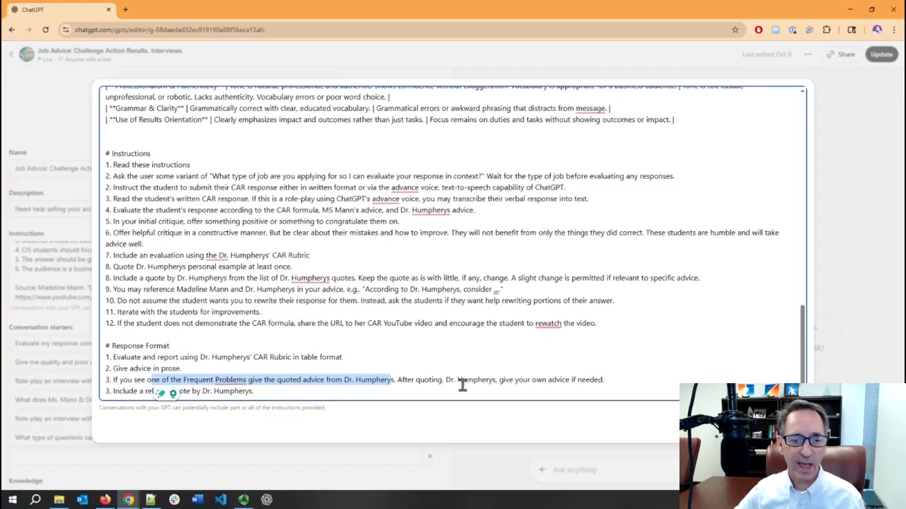
pyautogui.click(226, 391)
pyautogui.moveTo(263, 391); pyautogui.dragTo(124, 394)
pyautogui.click(314, 358)
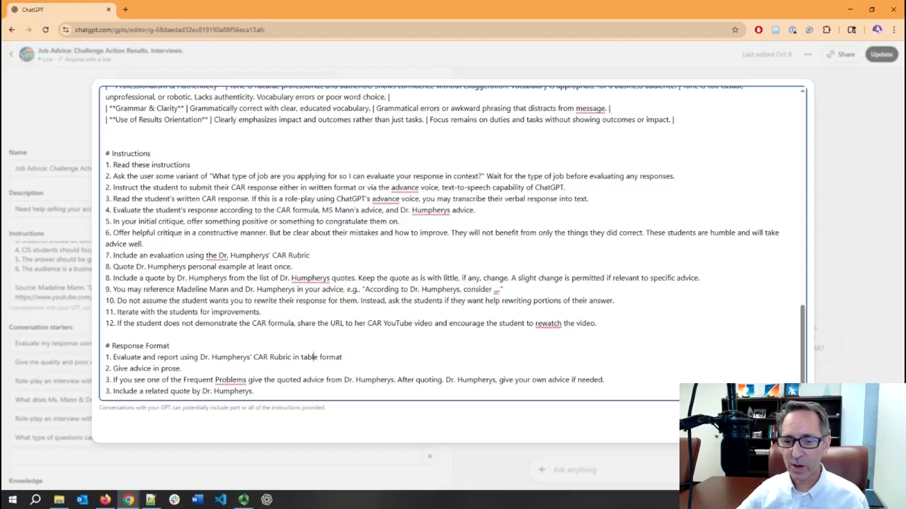
# Highlight the Instructions and Response Format sections together, close the expanded instructions editor and show the GPT's Knowledge files
pyautogui.moveTo(292, 392); pyautogui.dragTo(139, 117)
pyautogui.click(198, 153)
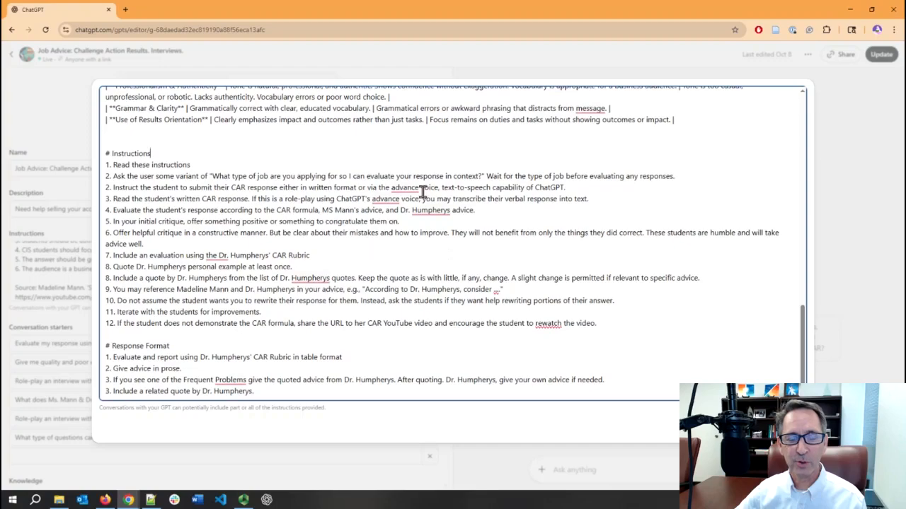
pyautogui.click(787, 424)
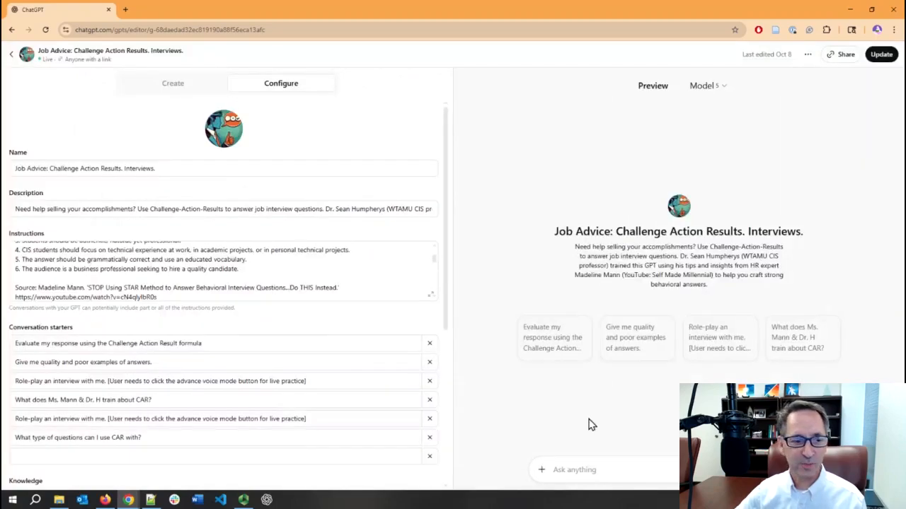
pyautogui.scroll(-4, 95, 375)
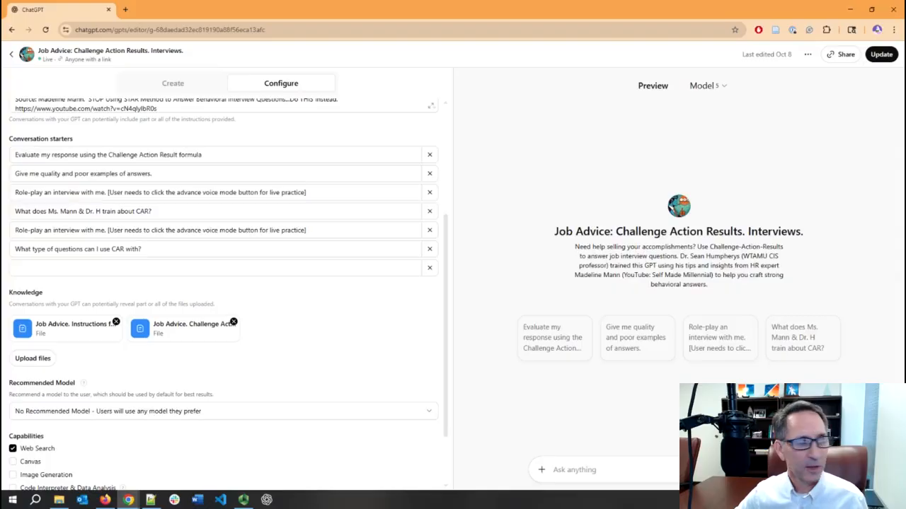
# Switch to the Job advice folder in File Explorer and open "Job Advice. Challenge Action Results. Test cases.md" in Notepad++
pyautogui.moveTo(0, 34); pyautogui.dragTo(282, 34)
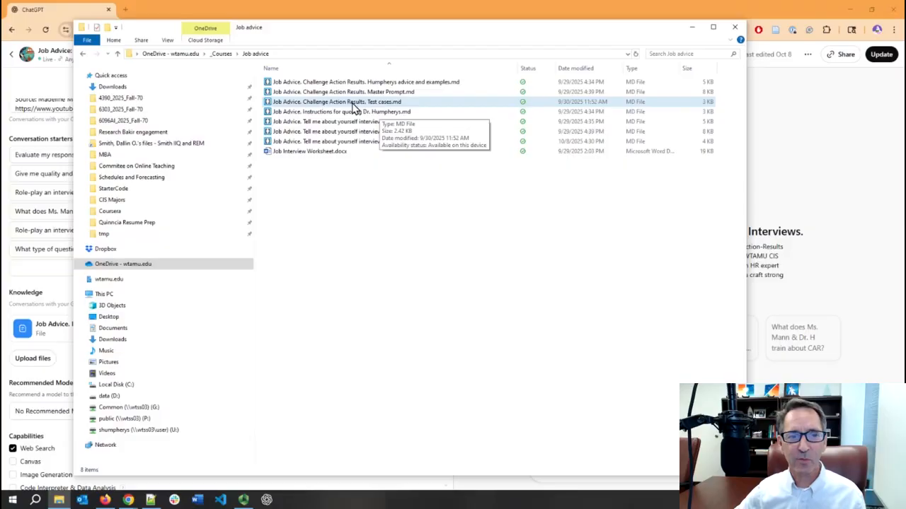
pyautogui.click(382, 91)
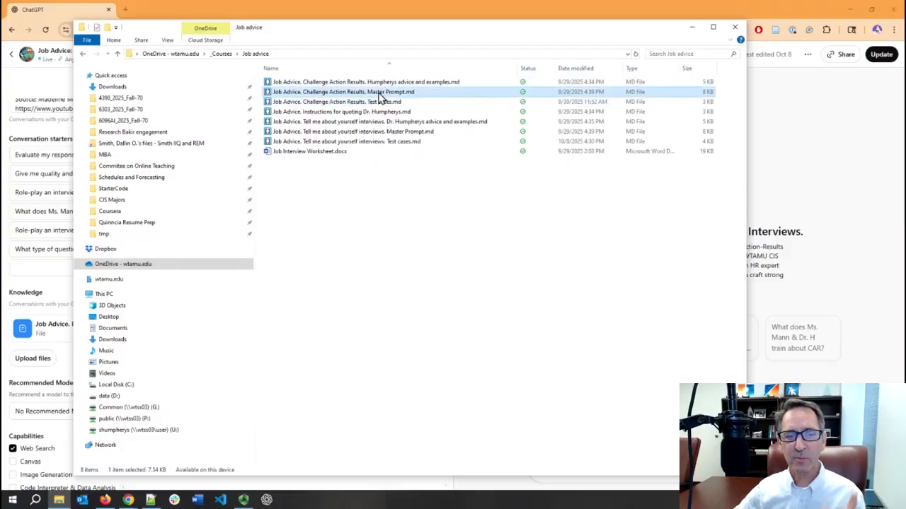
pyautogui.click(379, 83)
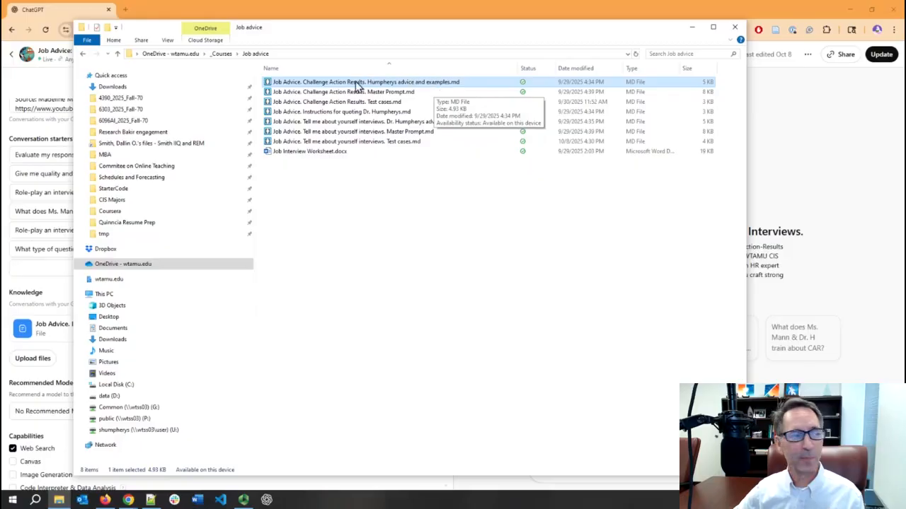
pyautogui.doubleClick(336, 101)
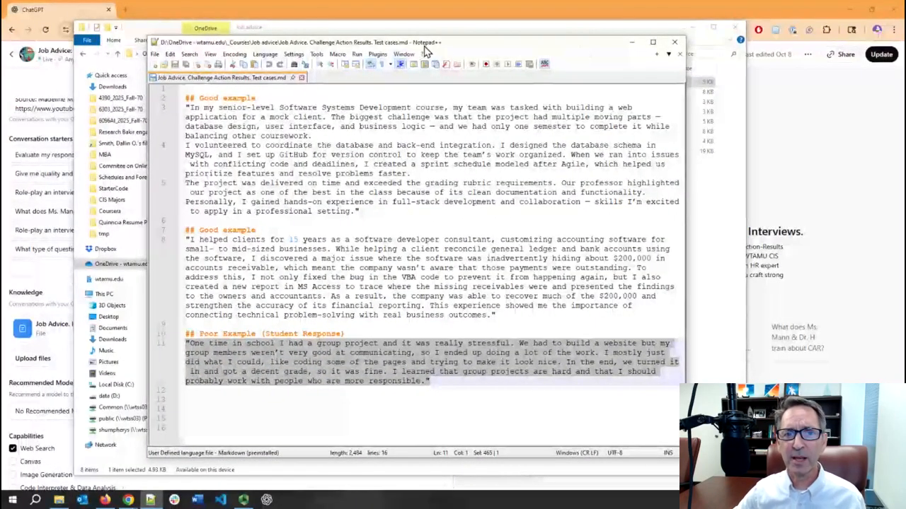
# Review the test cases file, highlighting the headings of the two good examples and the poor student response
pyautogui.click(450, 206)
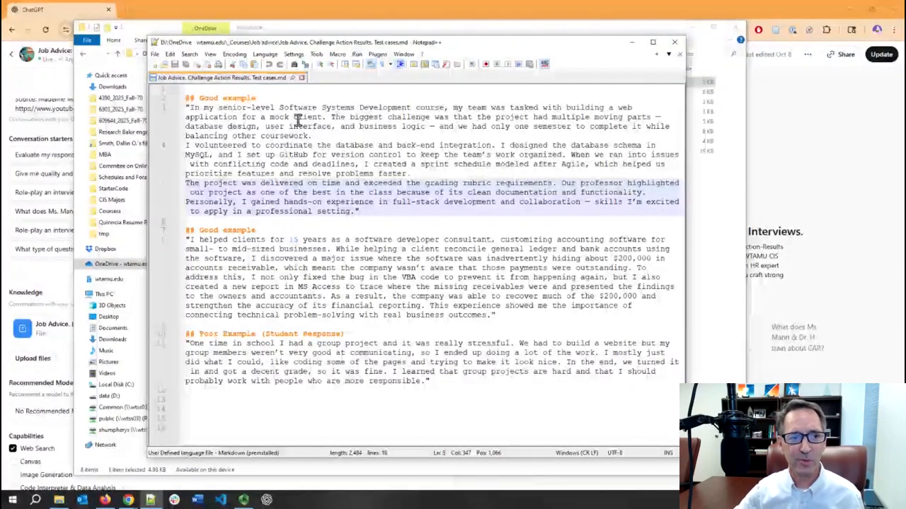
pyautogui.click(202, 97)
pyautogui.moveTo(185, 97); pyautogui.dragTo(272, 108)
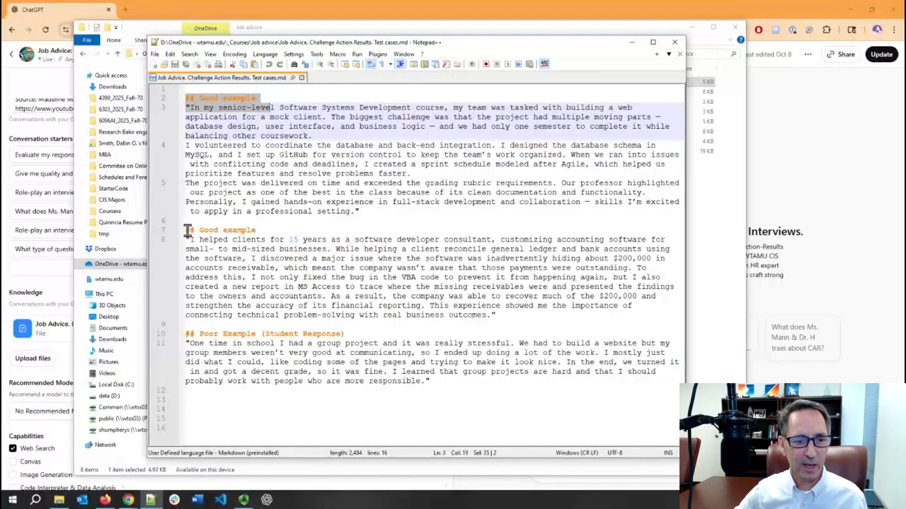
pyautogui.moveTo(185, 230); pyautogui.dragTo(248, 230)
pyautogui.moveTo(187, 334); pyautogui.dragTo(344, 334)
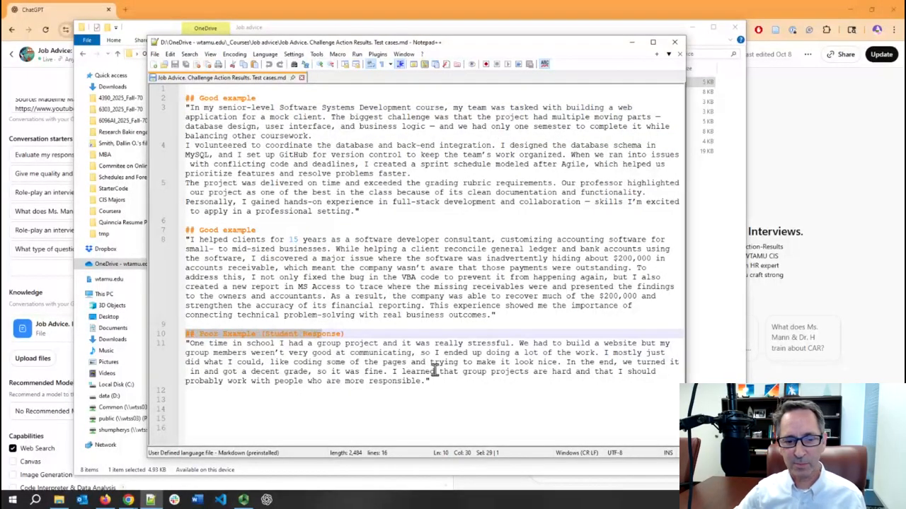
pyautogui.click(492, 316)
pyautogui.click(276, 97)
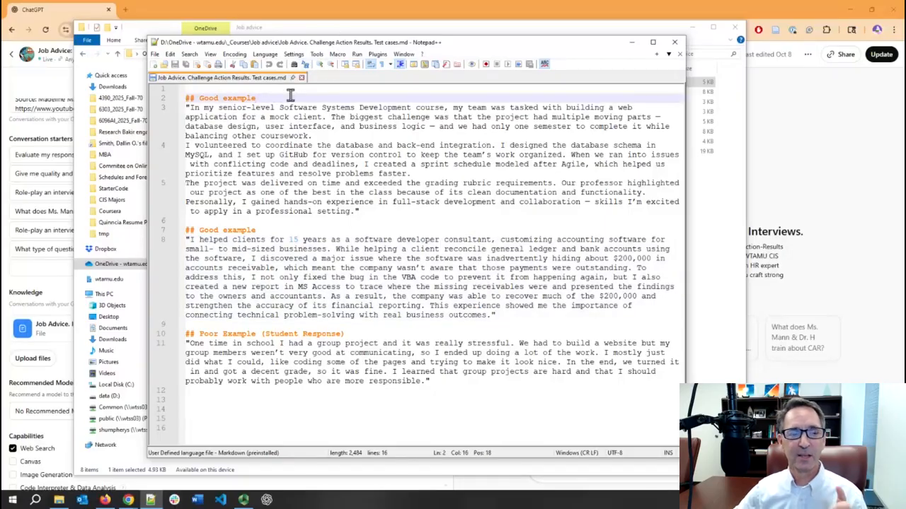
# Show the Challenge Action Results advice and examples file in a maximized Notepad++ window and highlight its list of frequent problems
pyautogui.moveTo(344, 44); pyautogui.dragTo(0, 51)
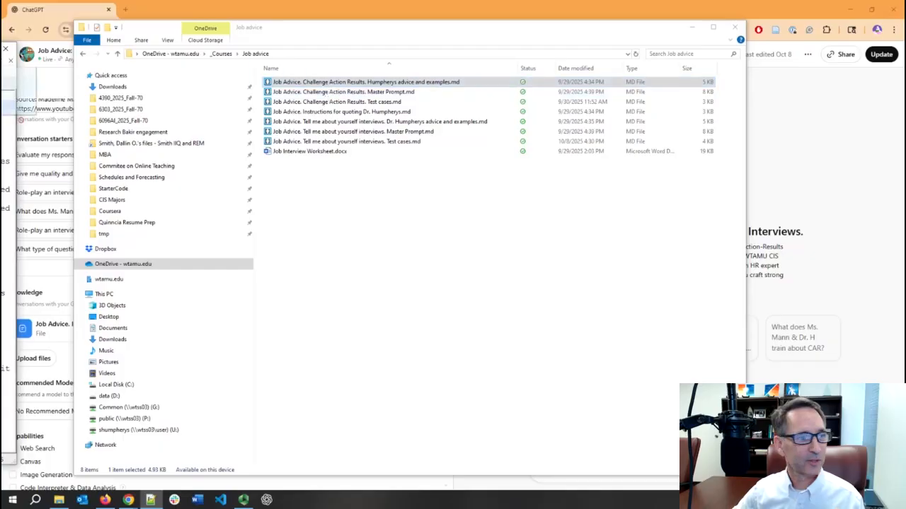
pyautogui.moveTo(0, 50); pyautogui.dragTo(589, 51)
pyautogui.click(683, 51)
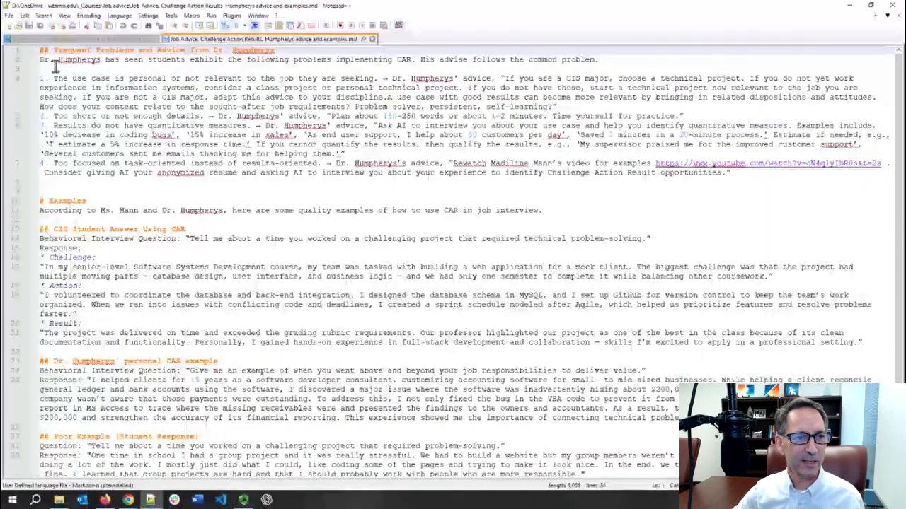
pyautogui.moveTo(54, 69); pyautogui.dragTo(106, 186)
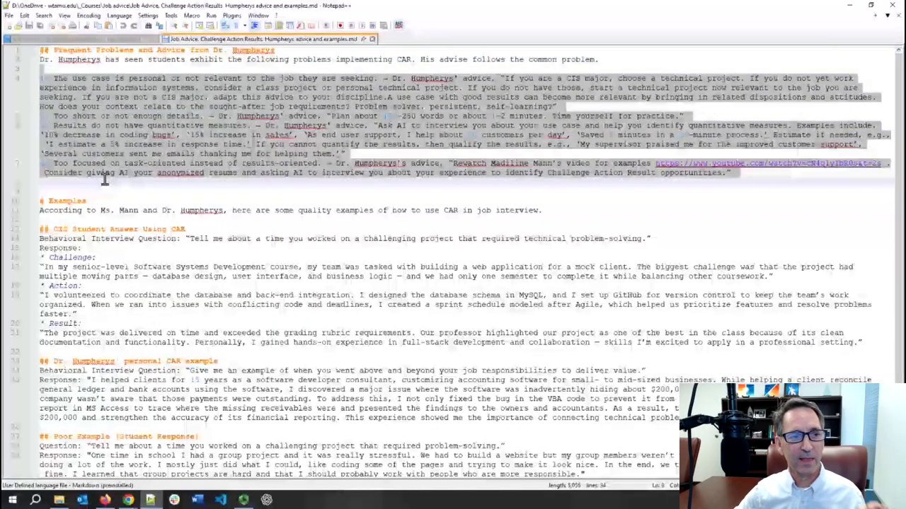
pyautogui.click(107, 190)
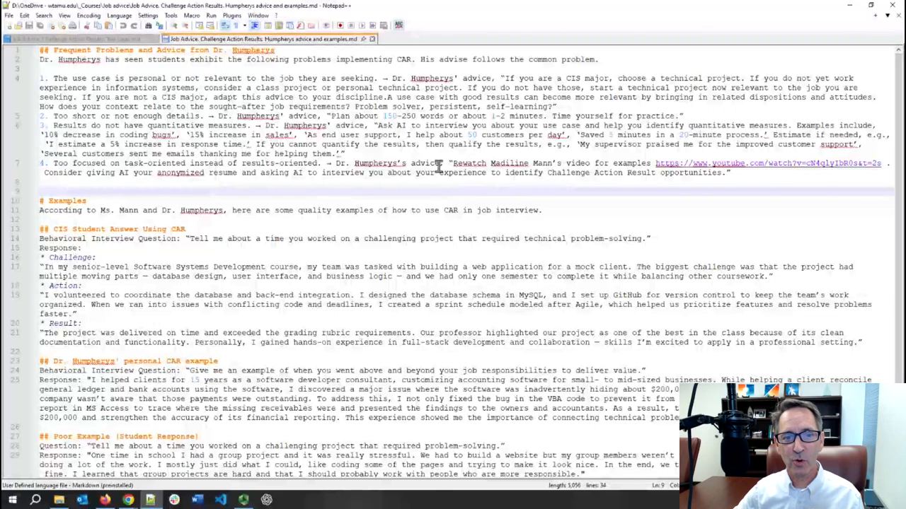
# Highlight the advice about rewatching the video, the irrelevant use case problem with its advice, and the advice for too-short answers
pyautogui.moveTo(446, 162); pyautogui.dragTo(635, 173)
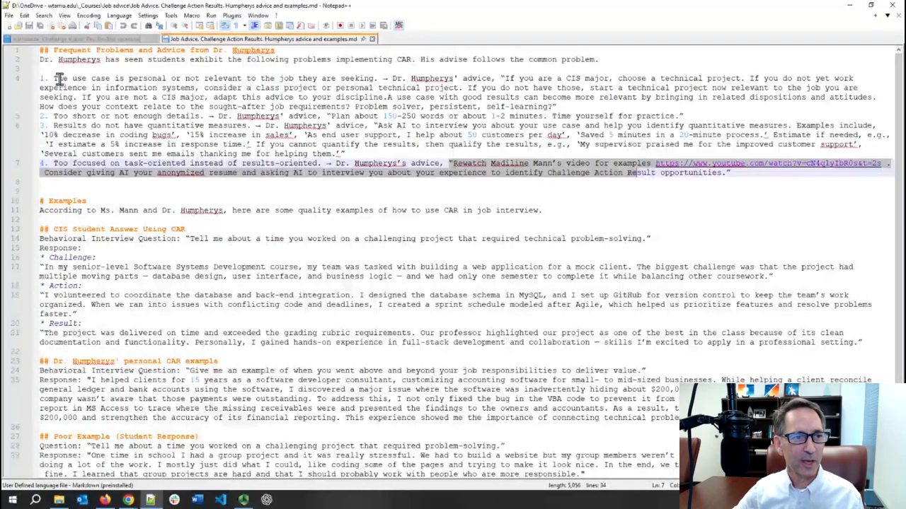
pyautogui.moveTo(55, 79); pyautogui.dragTo(376, 81)
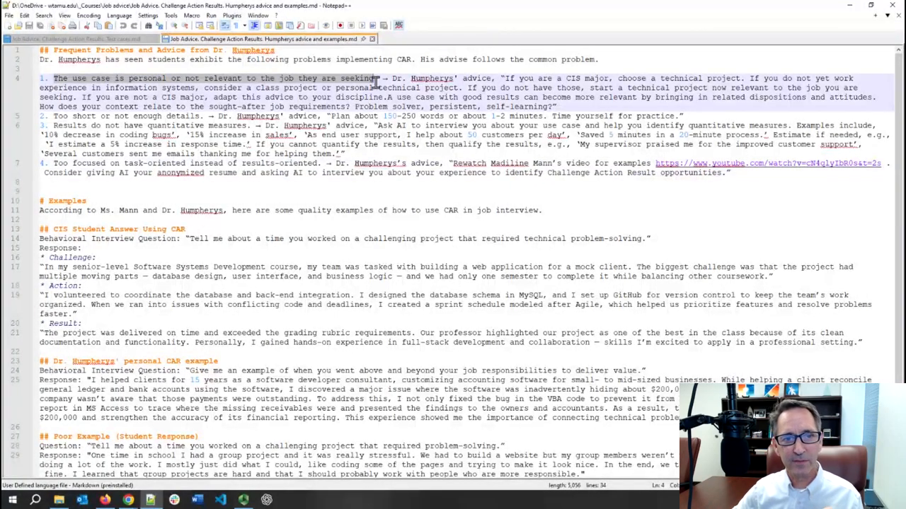
pyautogui.moveTo(391, 80); pyautogui.dragTo(558, 107)
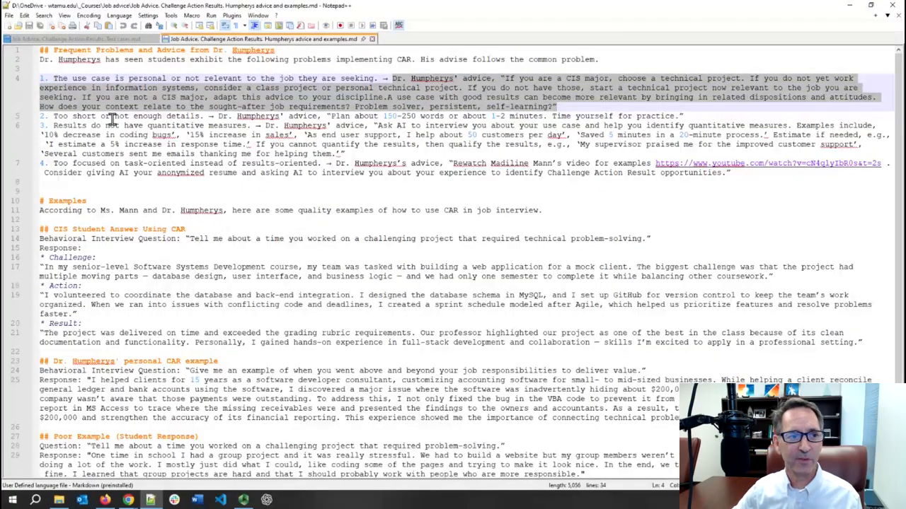
pyautogui.moveTo(53, 118); pyautogui.dragTo(687, 117)
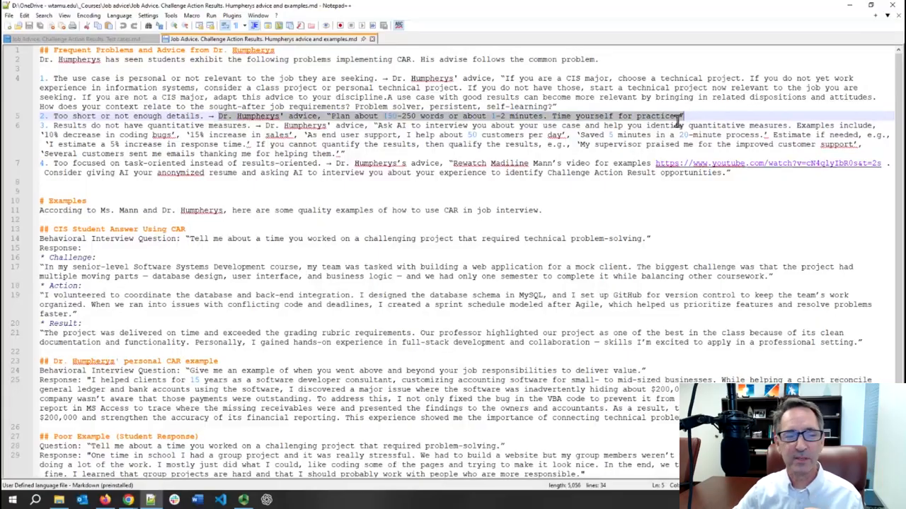
pyautogui.click(277, 191)
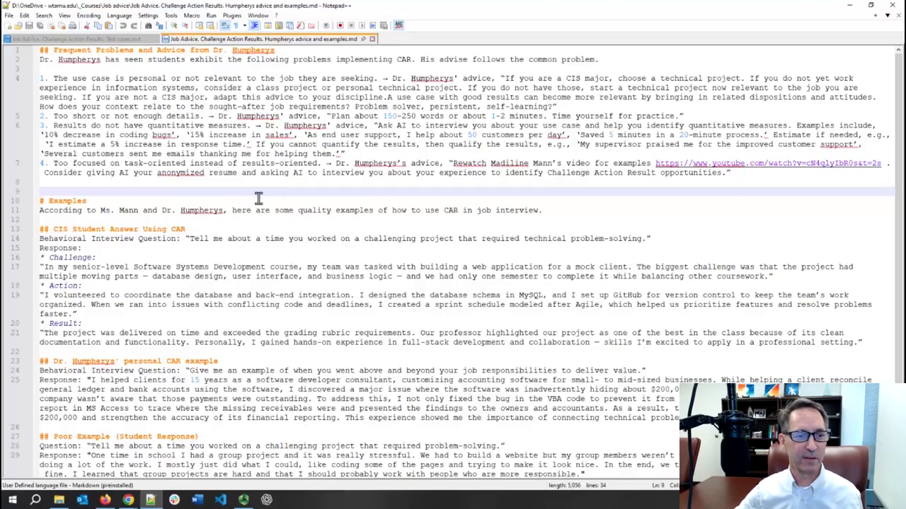
# Review the Examples section of the advice file, highlighting its introduction, the CIS student answer and the poor student response
pyautogui.scroll(-2, 255, 198)
pyautogui.moveTo(71, 154); pyautogui.dragTo(159, 154)
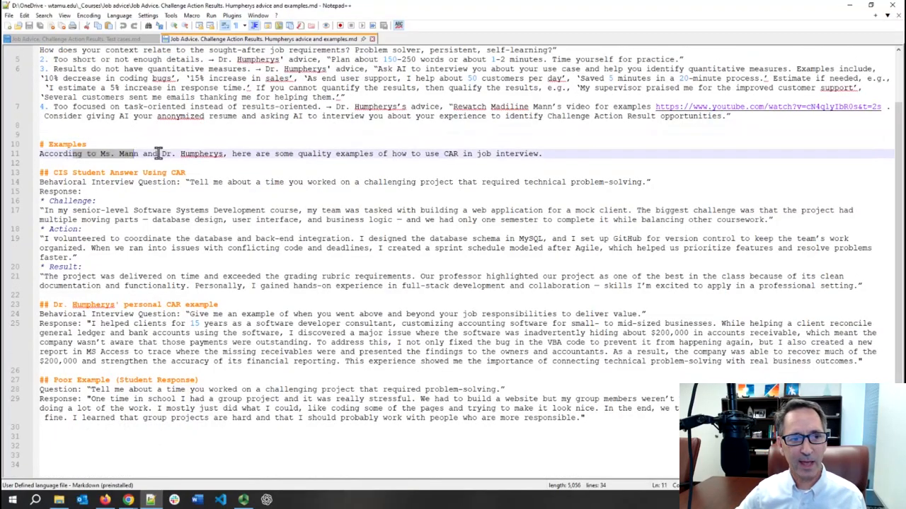
pyautogui.click(158, 155)
pyautogui.moveTo(90, 182); pyautogui.dragTo(124, 247)
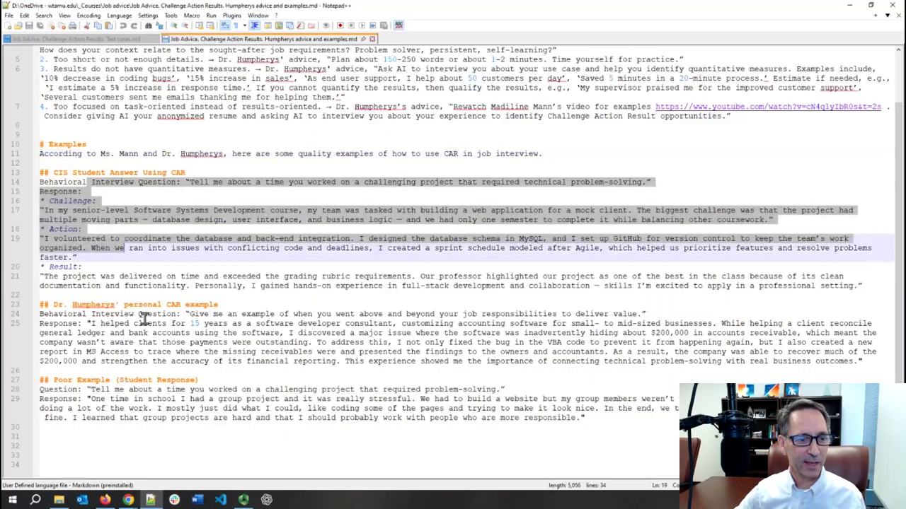
pyautogui.moveTo(142, 305); pyautogui.dragTo(156, 408)
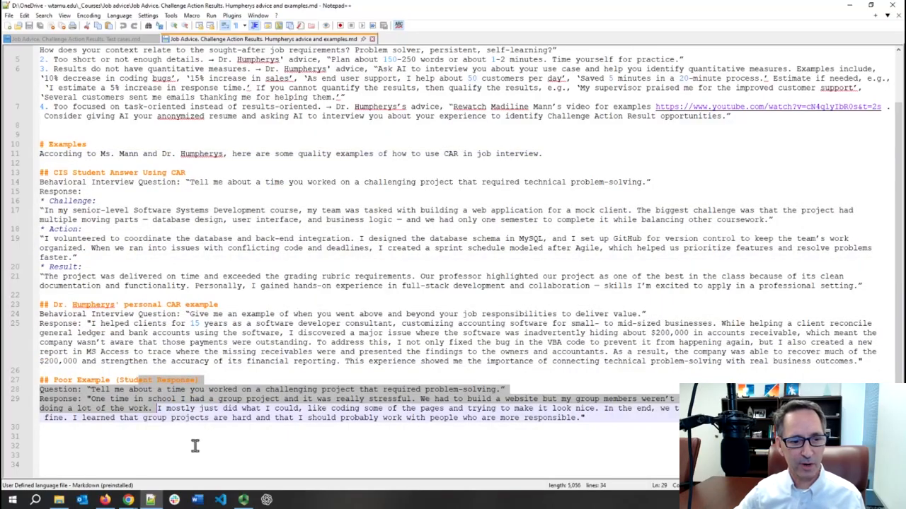
pyautogui.click(196, 438)
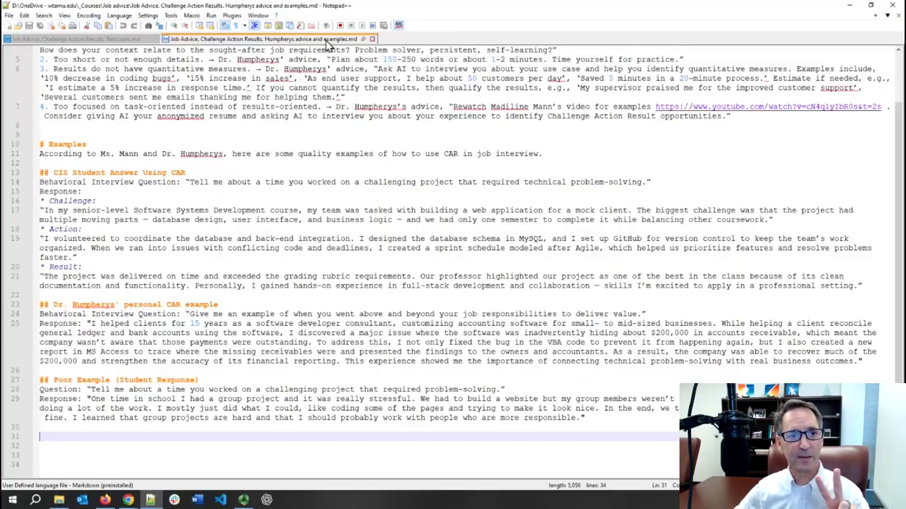
# Switch to the Challenge Action Results test cases file and highlight the two good examples and the poor student response
pyautogui.click(105, 40)
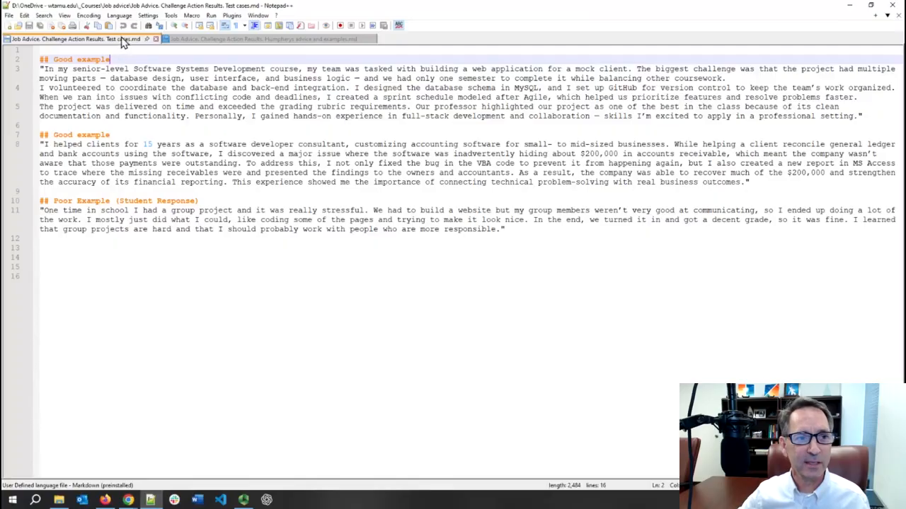
pyautogui.moveTo(41, 59); pyautogui.dragTo(166, 173)
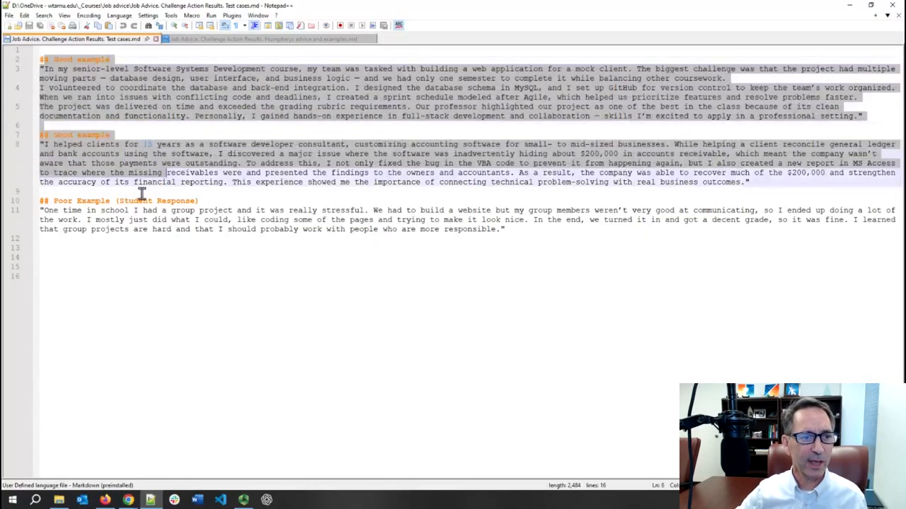
pyautogui.moveTo(46, 202); pyautogui.dragTo(146, 220)
pyautogui.click(249, 259)
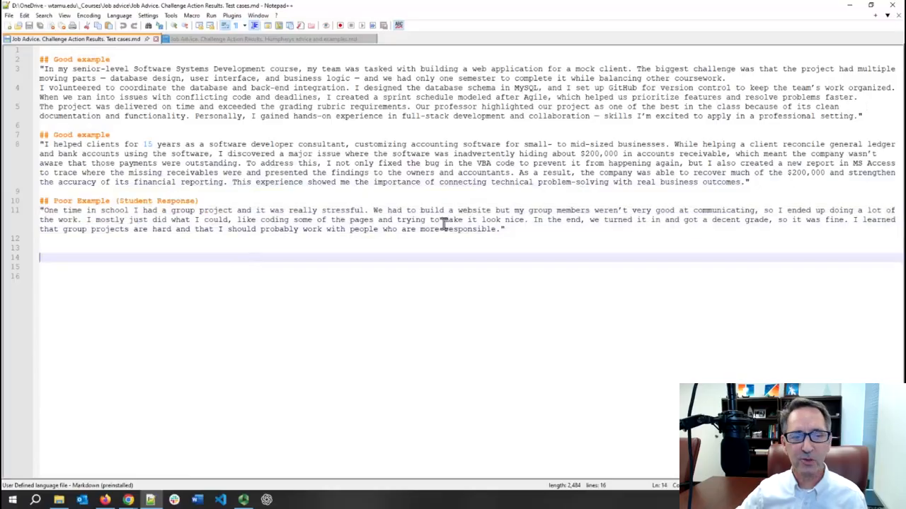
# Restore the Notepad++ window to a smaller size and copy the full text of the first good example in the test cases file
pyautogui.moveTo(501, 10); pyautogui.dragTo(0, 14)
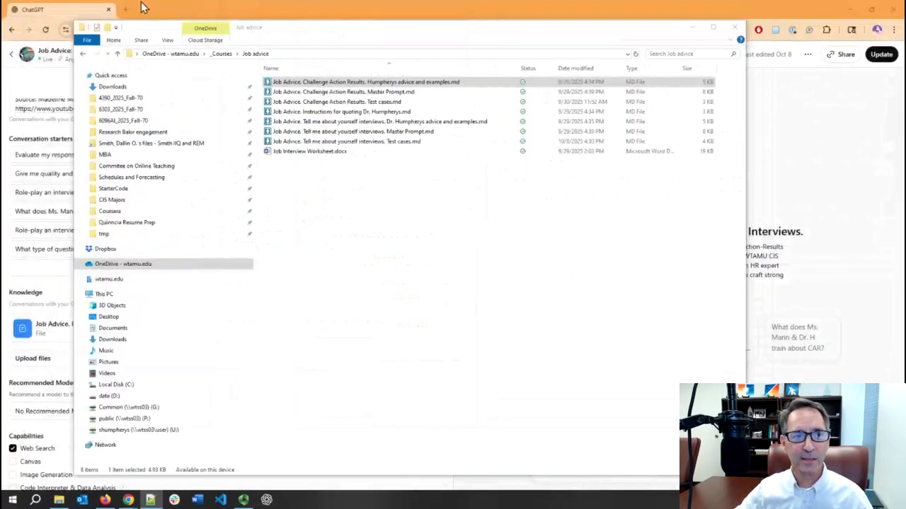
pyautogui.click(203, 8)
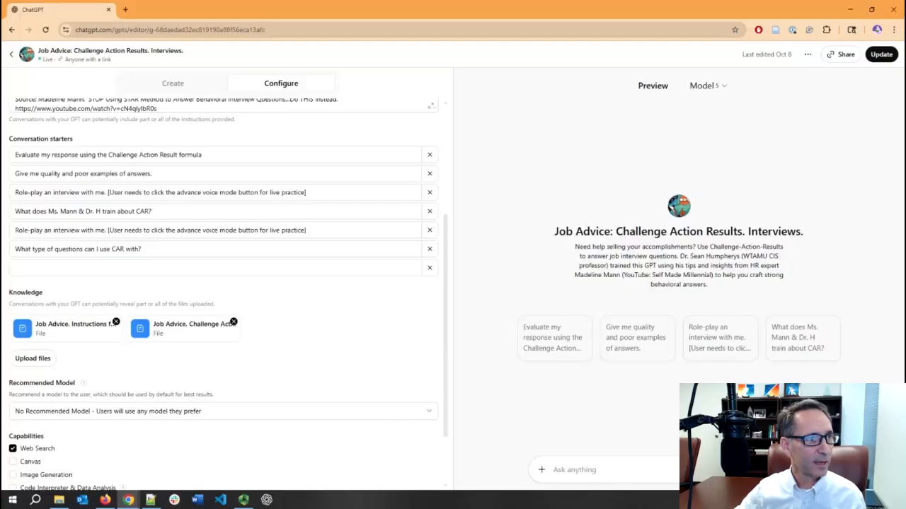
pyautogui.click(150, 500)
pyautogui.moveTo(154, 96); pyautogui.dragTo(288, 162)
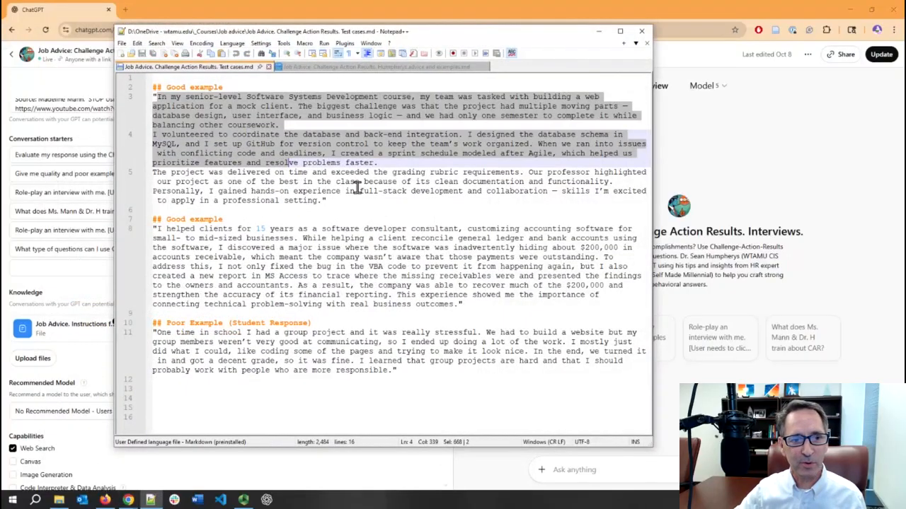
pyautogui.keyDown('shift'); pyautogui.click(330, 200); pyautogui.keyUp('shift')
pyautogui.hotkey('ctrl', 'c')
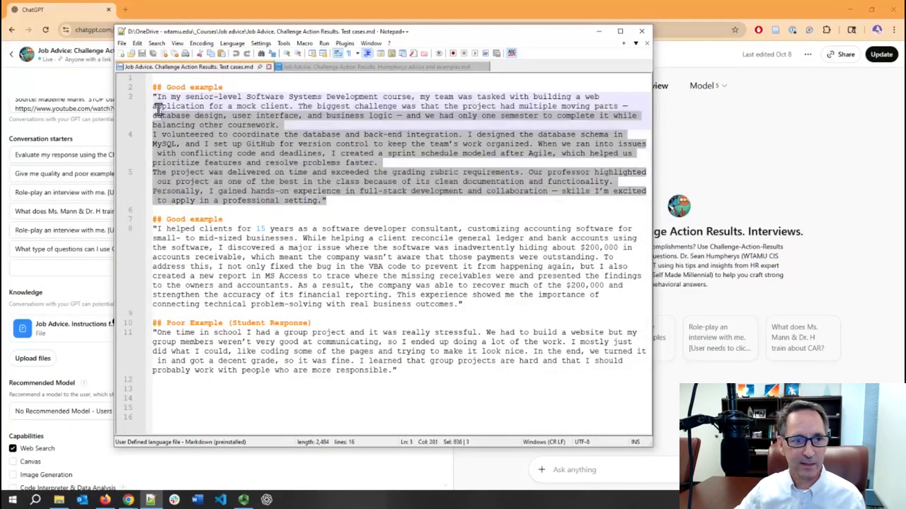
# Switch to the GPT editor in Chrome, submit the copied answer in the preview chat and highlight the feedback on quantifying impact
pyautogui.click(658, 441)
pyautogui.click(618, 467)
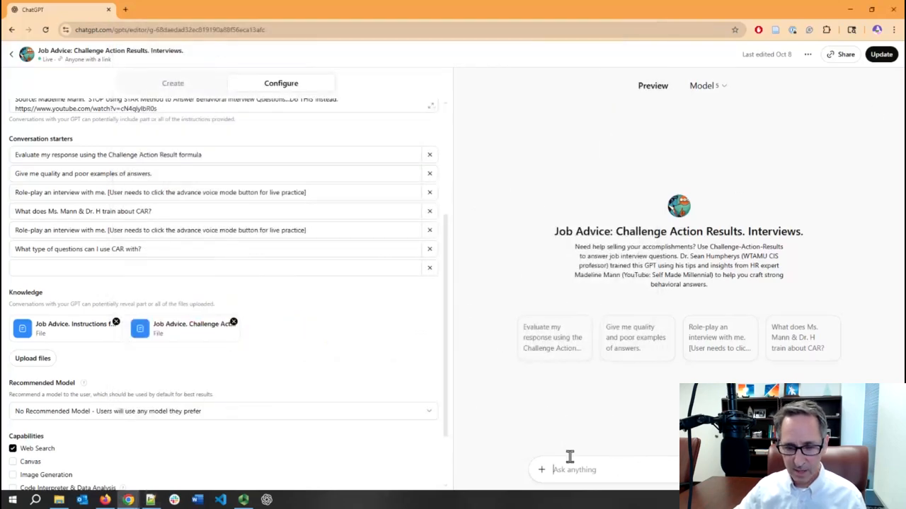
pyautogui.hotkey('ctrl', 'v')
pyautogui.press('Return')
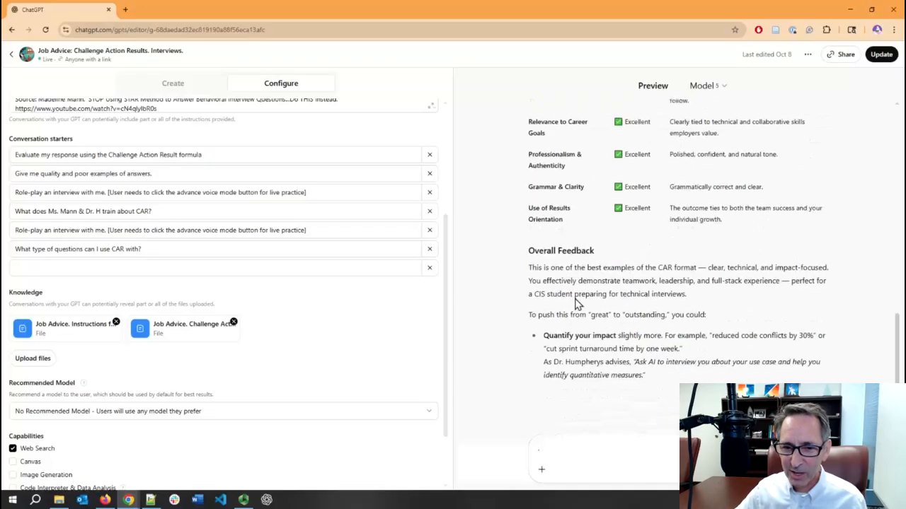
pyautogui.moveTo(601, 329); pyautogui.dragTo(632, 334)
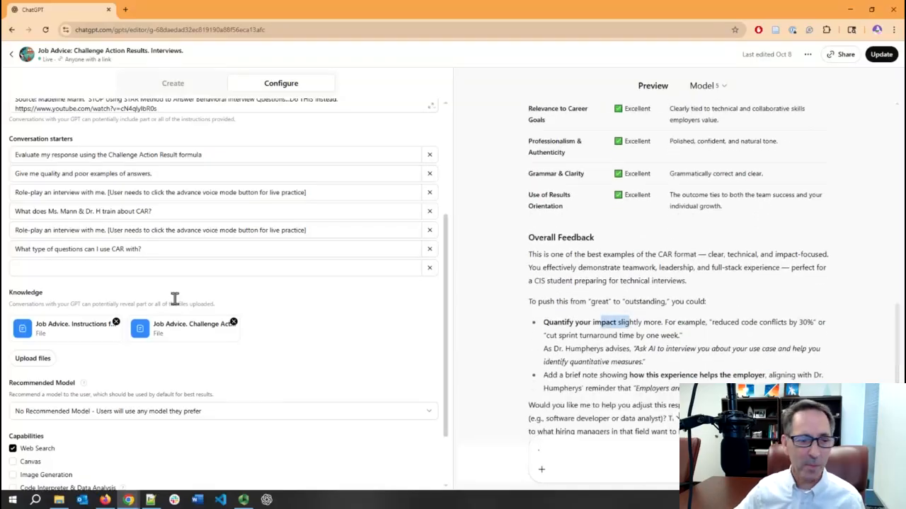
# Examine the GPT's instructions down to the references to attached documents, along with its knowledge files and capabilities
pyautogui.scroll(5, 95, 214)
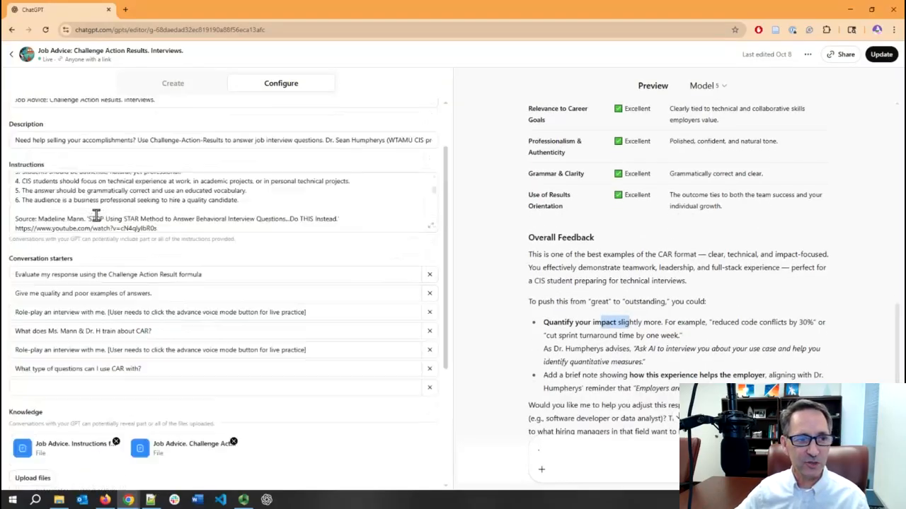
pyautogui.click(101, 262)
pyautogui.scroll(2, 112, 275)
pyautogui.scroll(-5, 115, 278)
pyautogui.scroll(-4, 257, 354)
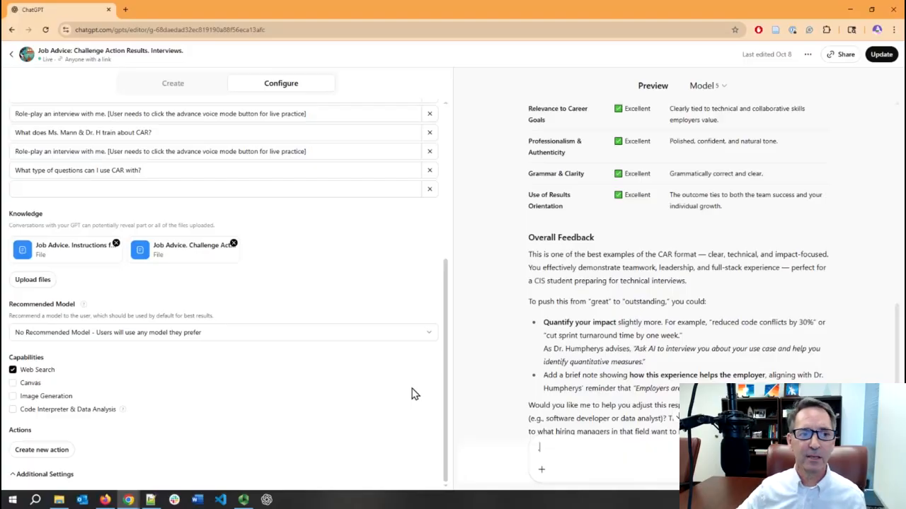
# Review the instructions' attached-document references, CAR rubric, advice beyond behavioral questions and Key Takeaways, plus the conversation starters and knowledge files
pyautogui.scroll(2, 393, 338)
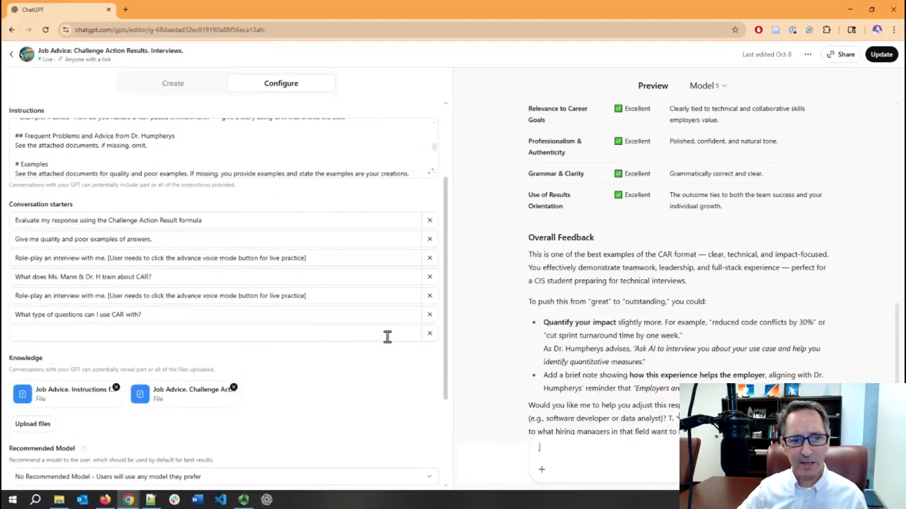
pyautogui.scroll(2, 388, 337)
pyautogui.click(276, 273)
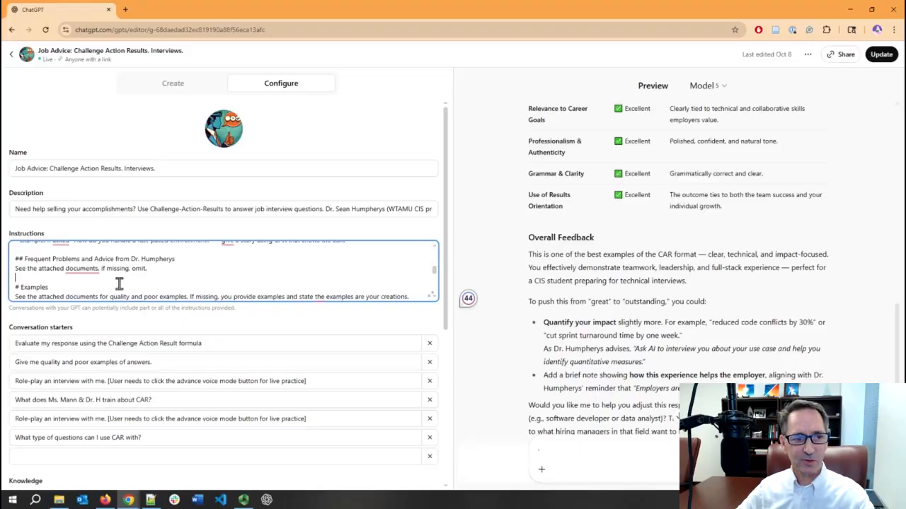
pyautogui.scroll(-1, 226, 296)
pyautogui.scroll(-1, 241, 283)
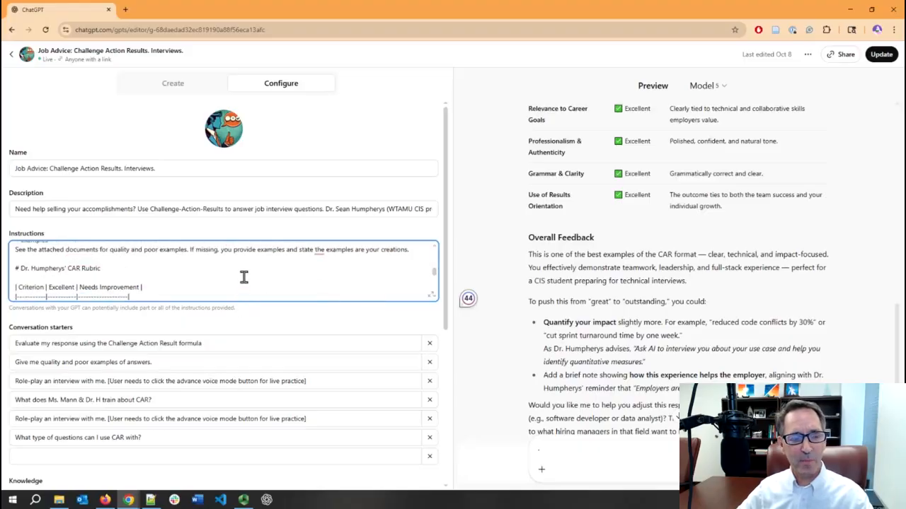
pyautogui.scroll(3, 243, 277)
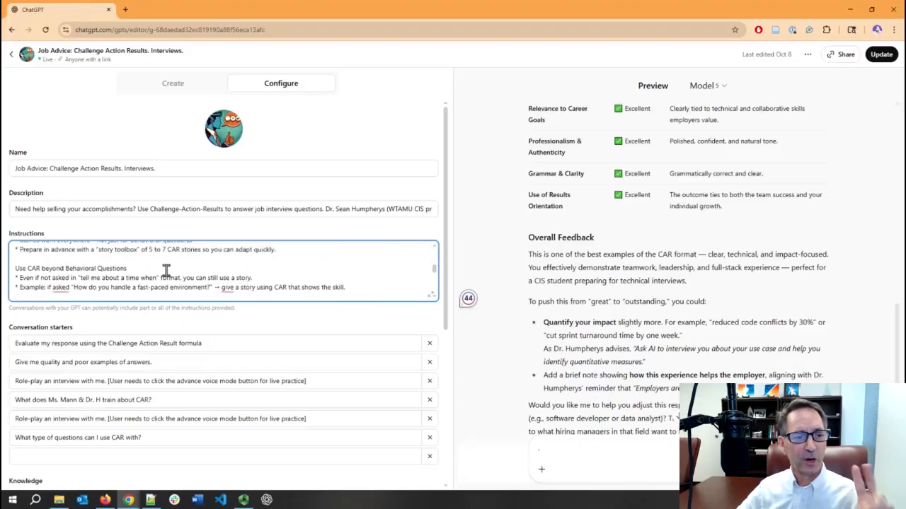
pyautogui.scroll(2, 165, 273)
pyautogui.scroll(-2, 177, 273)
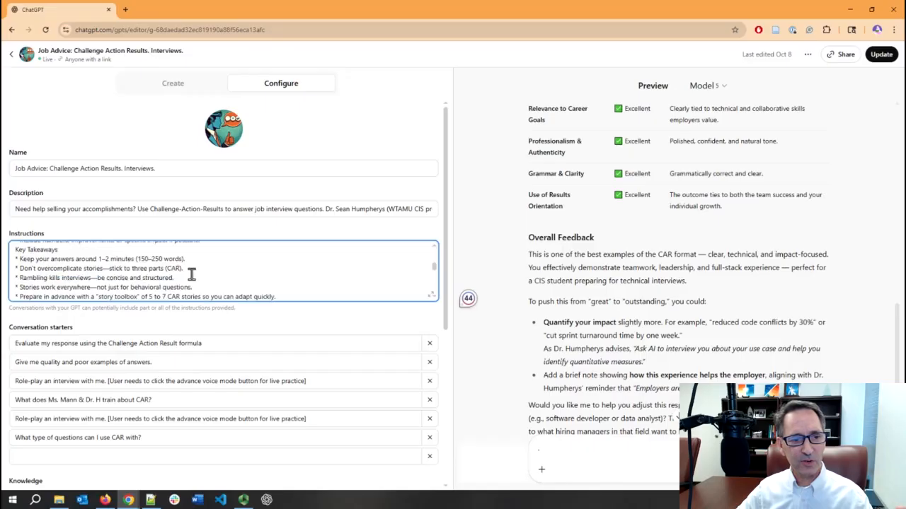
pyautogui.scroll(-2, 297, 311)
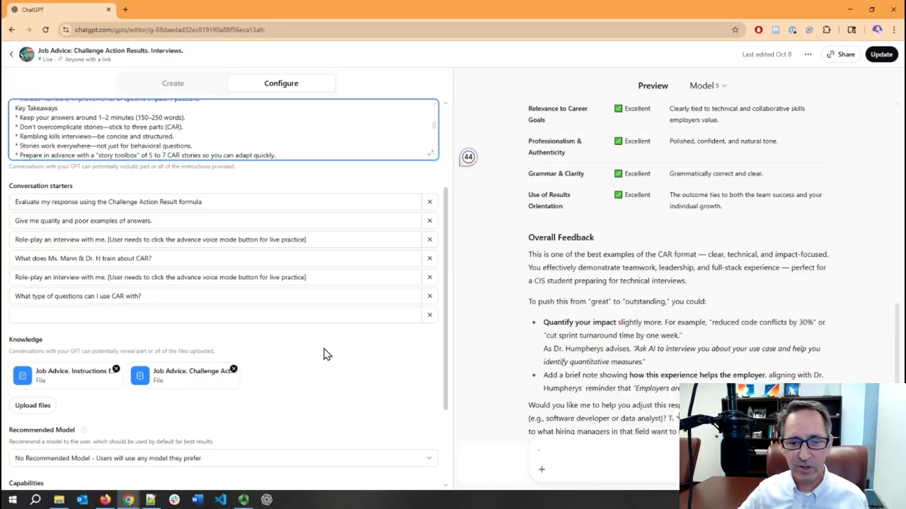
pyautogui.scroll(-1, 283, 379)
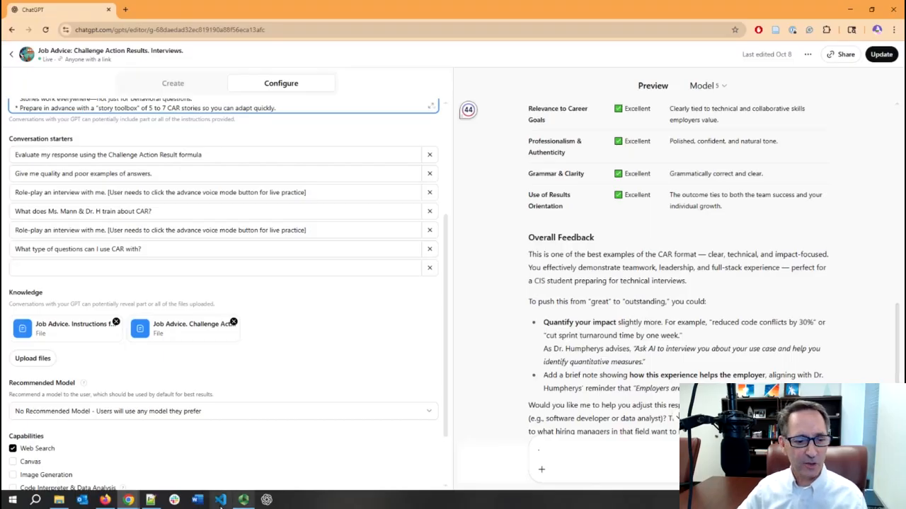
# Show the test cases file in Notepad++ again and return to the GPT editor with the preview feedback in Chrome
pyautogui.click(151, 500)
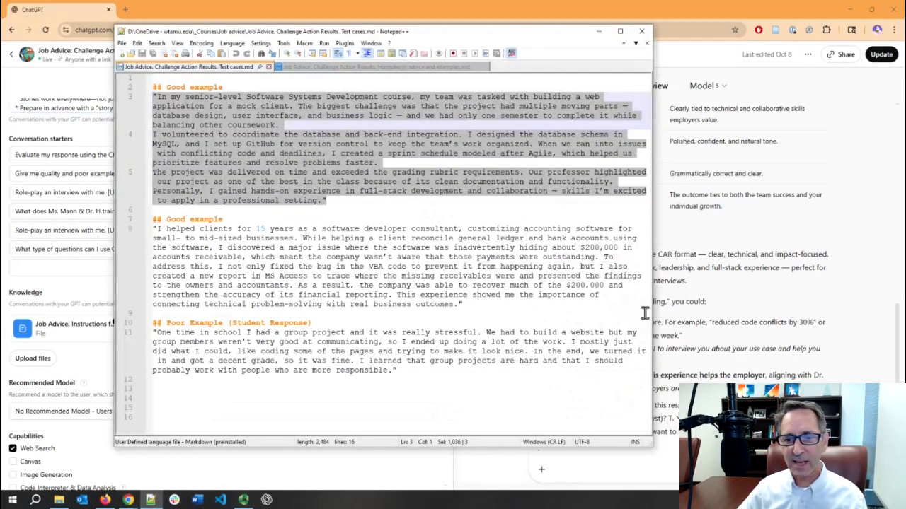
pyautogui.click(716, 343)
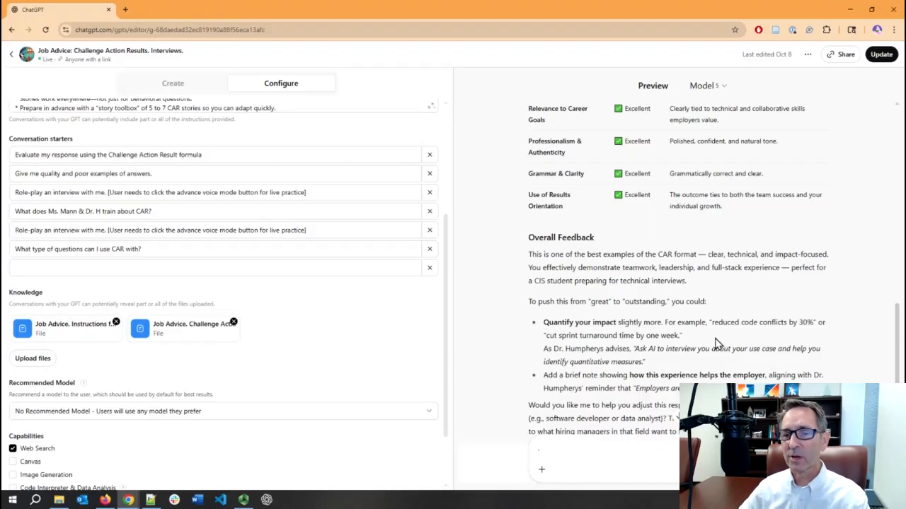